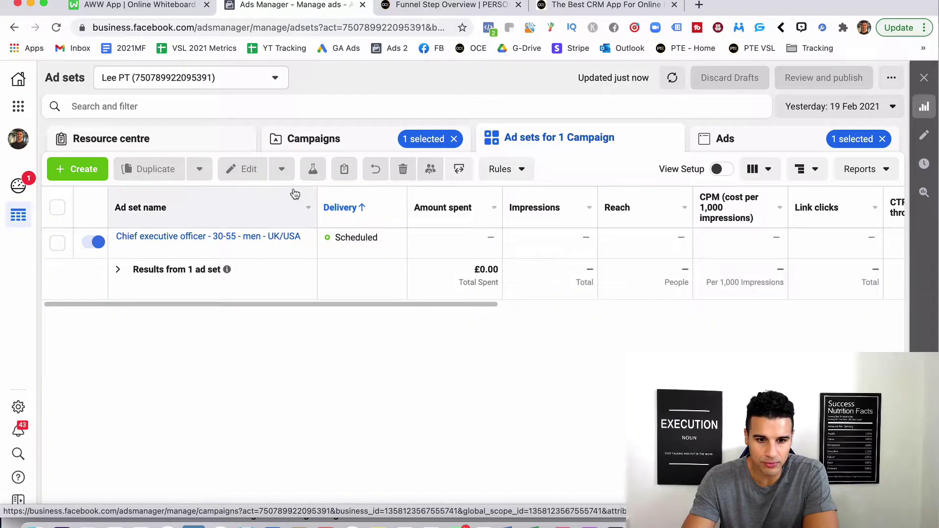
Show the campaign's ads and duplicate Ad angle 1 - Beach once within the original campaign
click(724, 142)
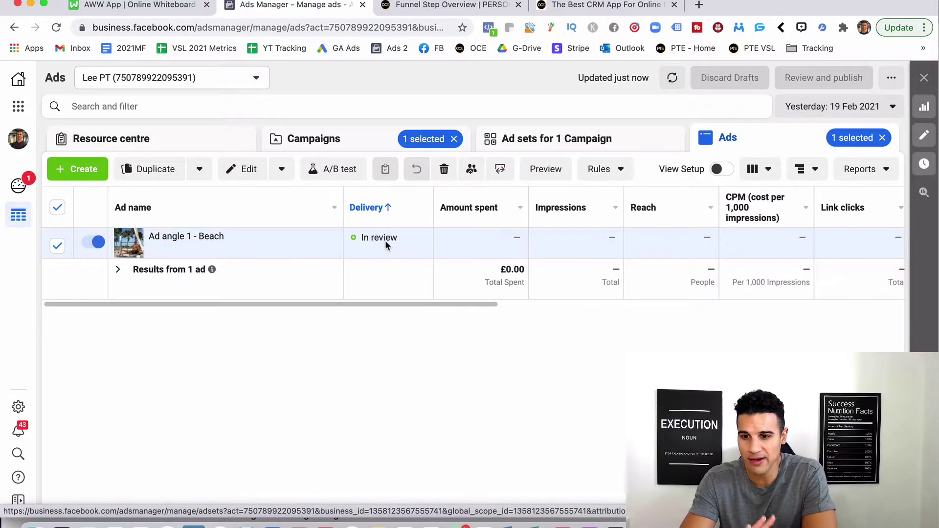
click(259, 246)
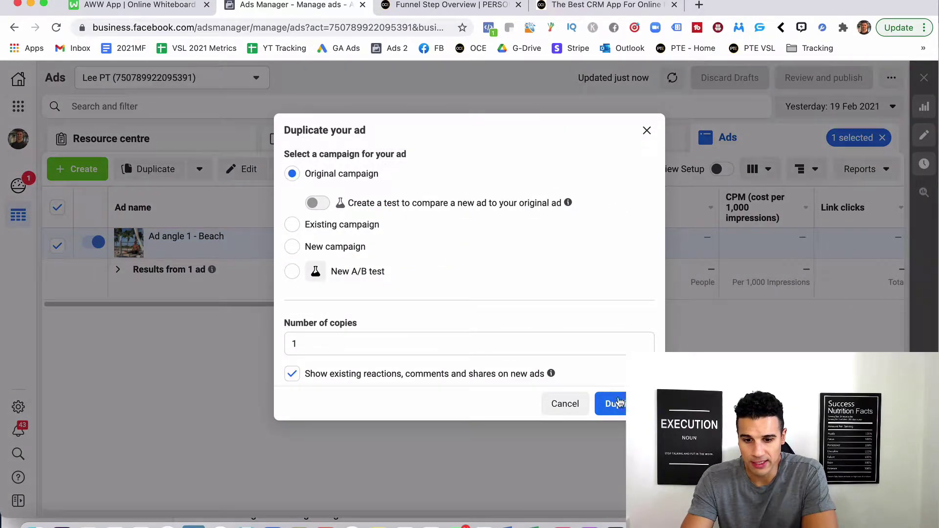
click(615, 403)
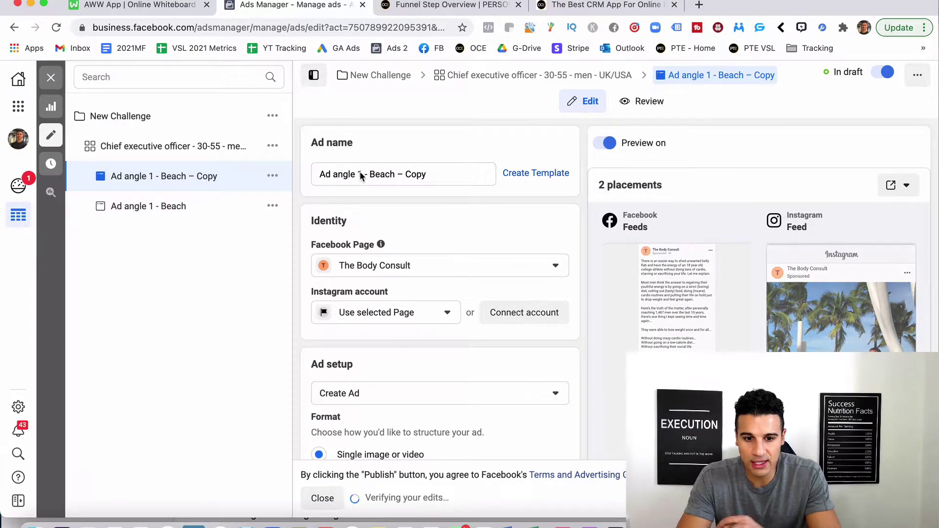
Rename the duplicated ad as Ad angle 2 - Beach
scroll(362, 174, down, 2)
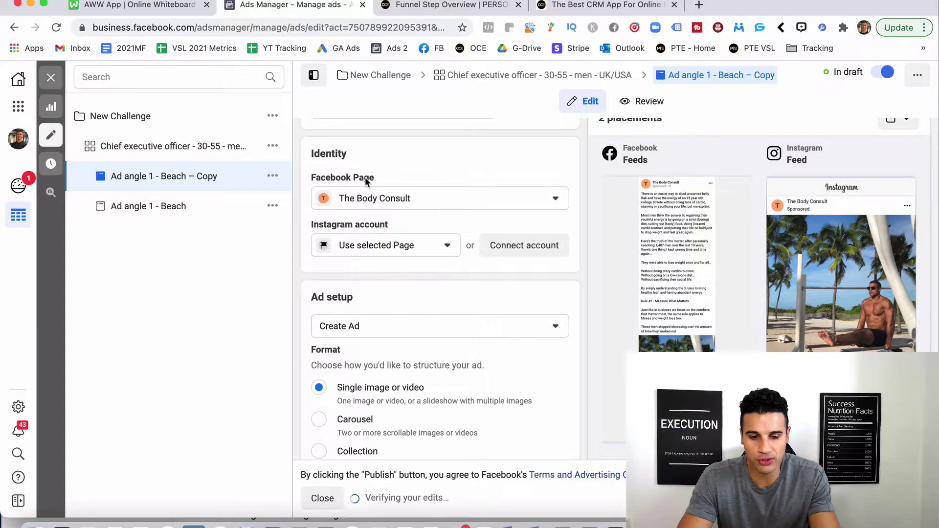
scroll(366, 181, up, 2)
click(362, 175)
key(BackSpace)
text(2 - Beach – Copy)
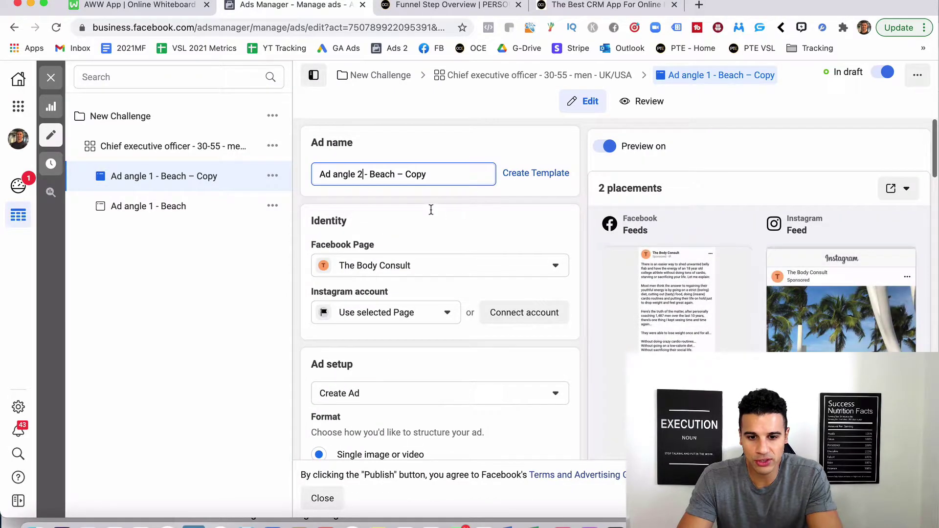
drag(427, 175, 399, 174)
key(BackSpace)
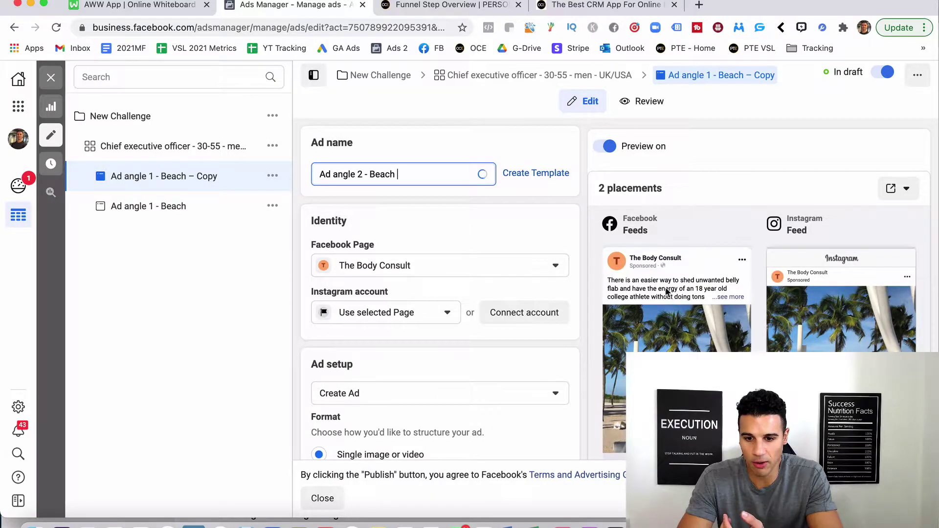
Review the duplicated ad's creative and tracking settings, and close the editor without publishing the draft
scroll(536, 336, down, 2)
scroll(437, 350, down, 6)
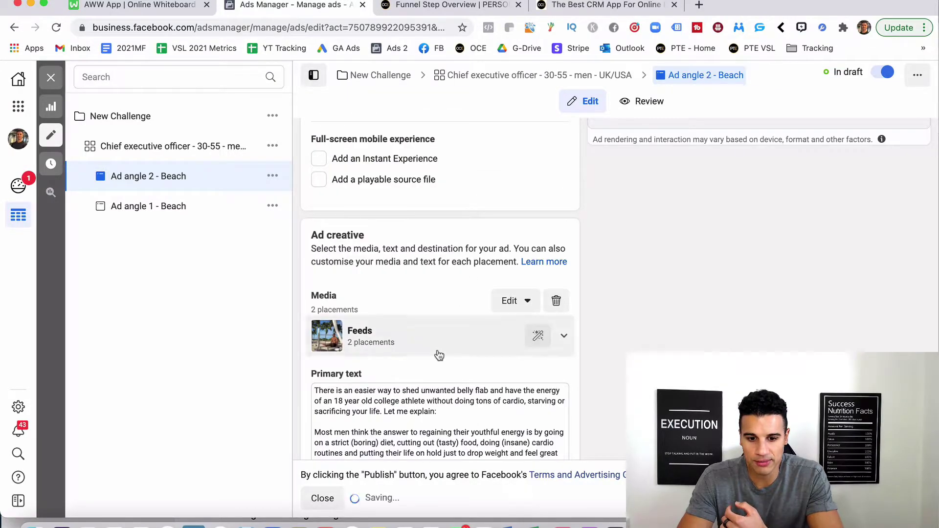
scroll(439, 356, down, 1)
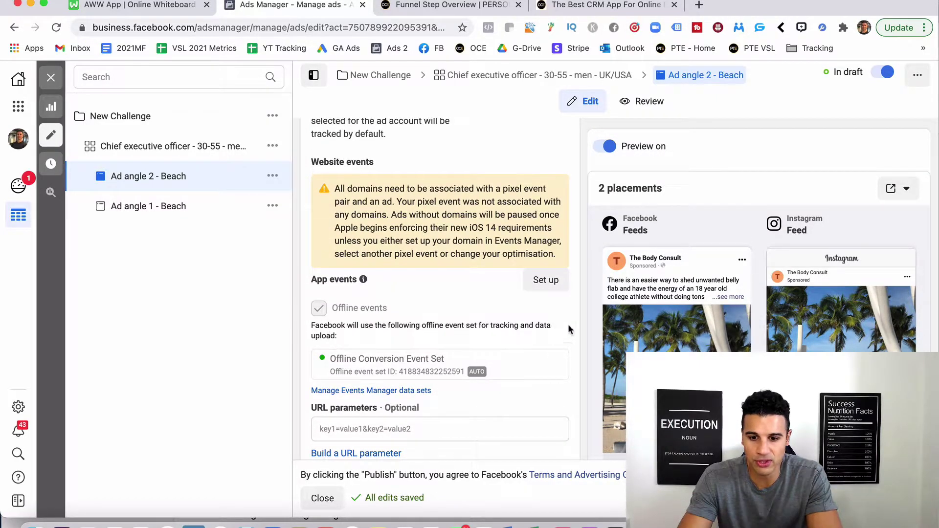
scroll(582, 324, down, 1)
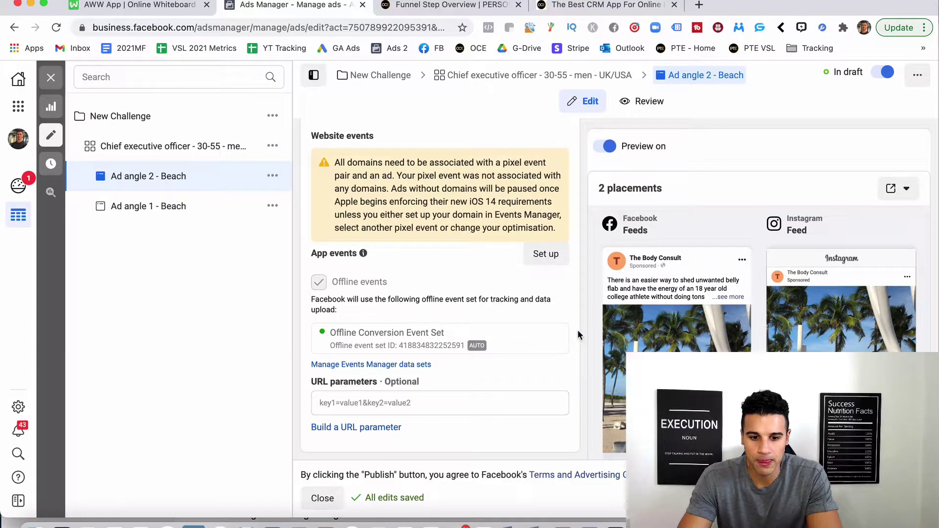
scroll(577, 333, up, 15)
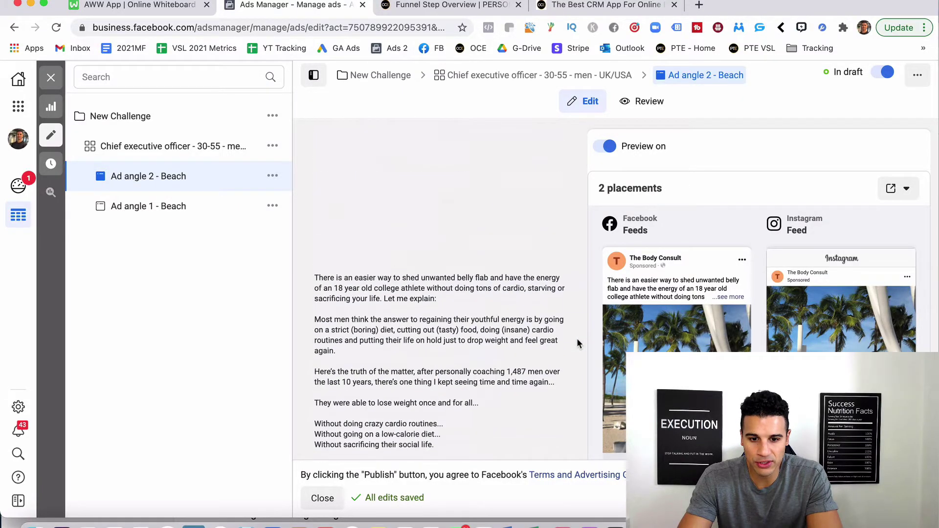
scroll(582, 264, up, 5)
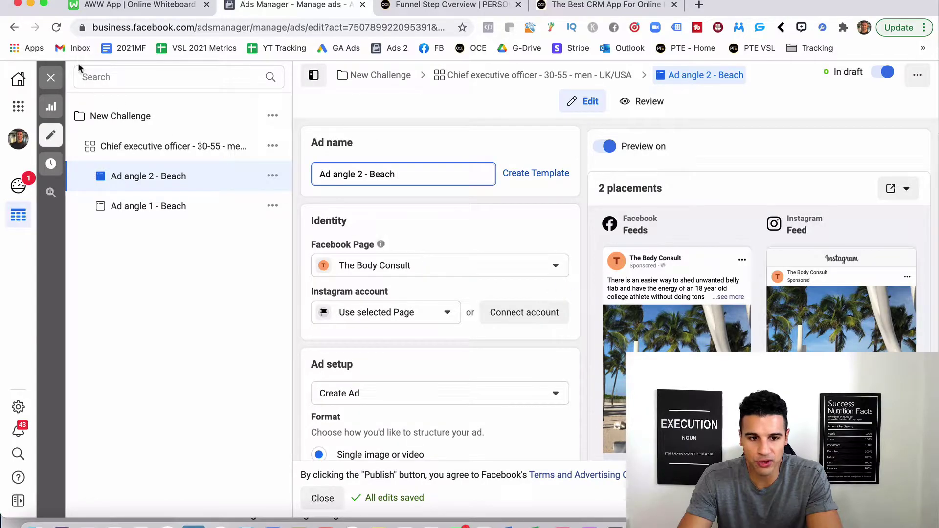
click(52, 80)
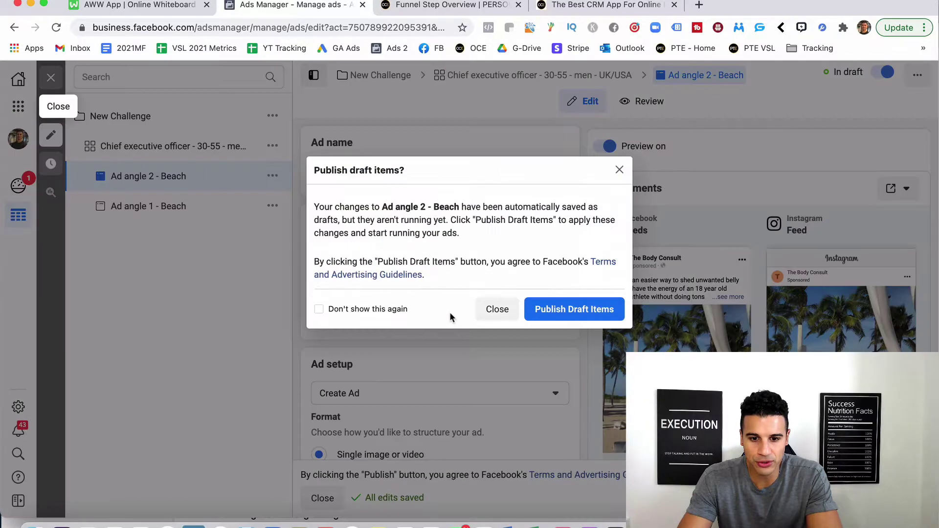
click(498, 309)
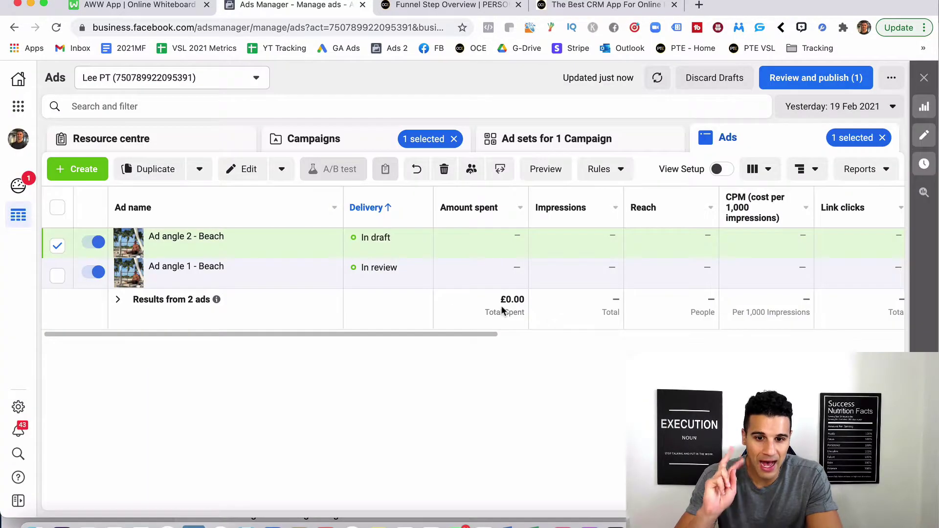
Deselect the Ad angle 2 - Beach ad and go back to the campaign's ad sets
mouse_move(57, 246)
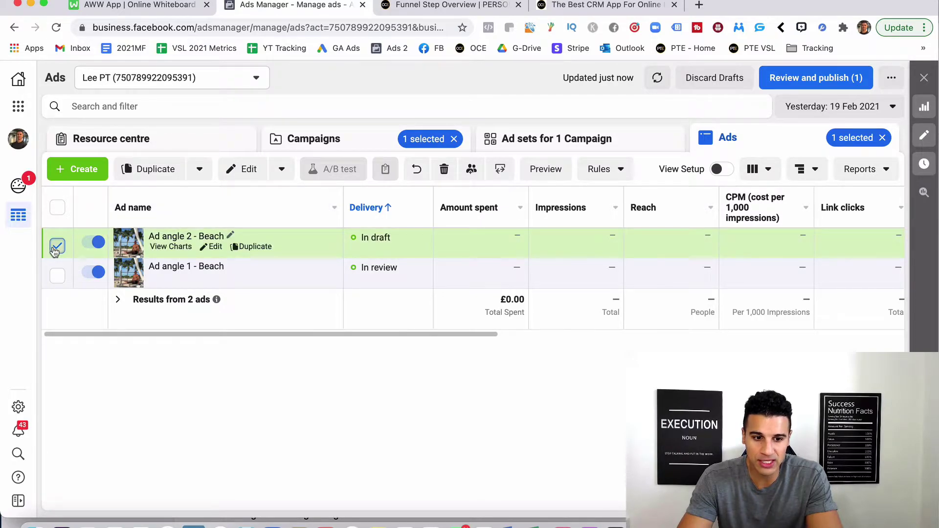
click(322, 238)
click(550, 140)
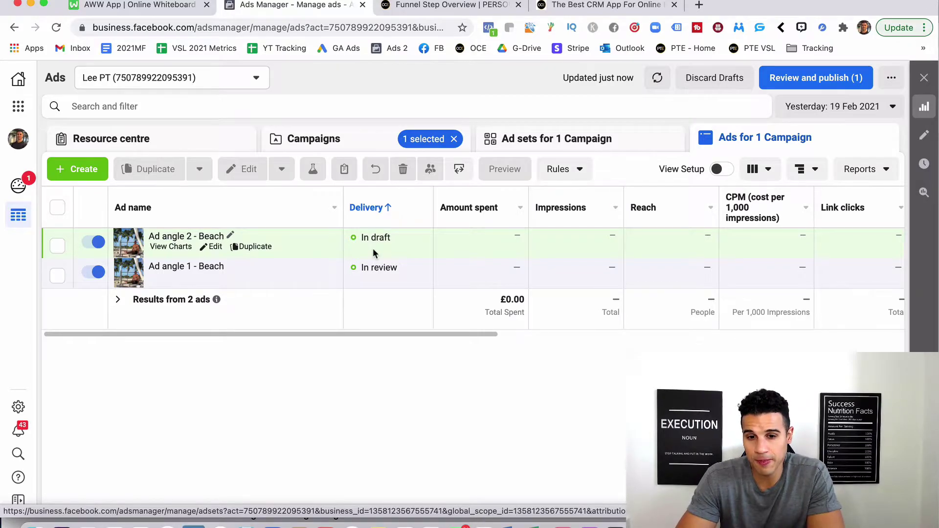
click(565, 149)
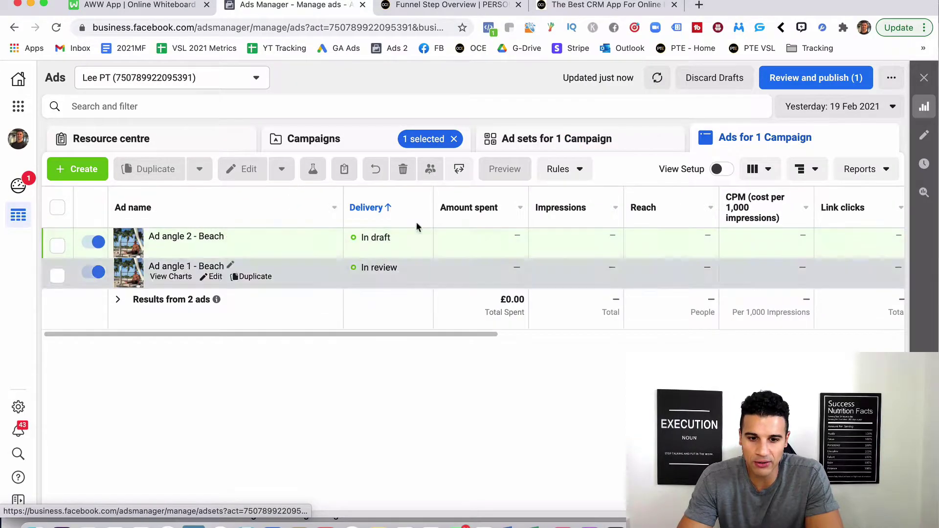
click(615, 131)
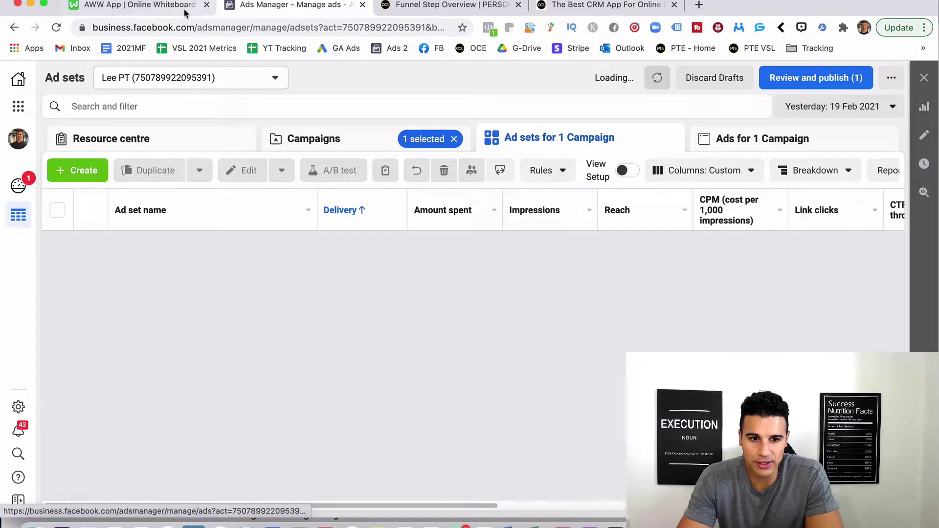
Check the campaign diagram on the AWW whiteboard, return to Ads Manager and duplicate the Chief executive officer ad set once in the original campaign
click(161, 4)
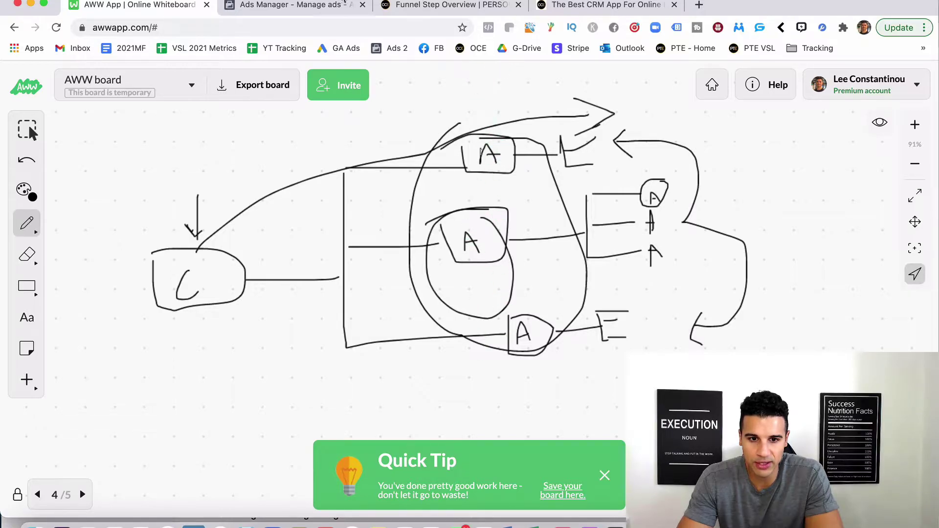
click(288, 5)
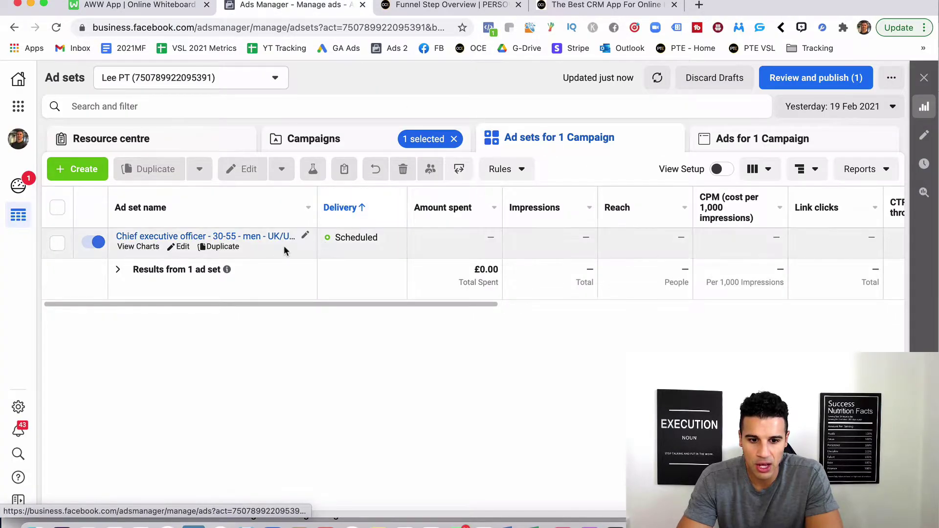
click(222, 247)
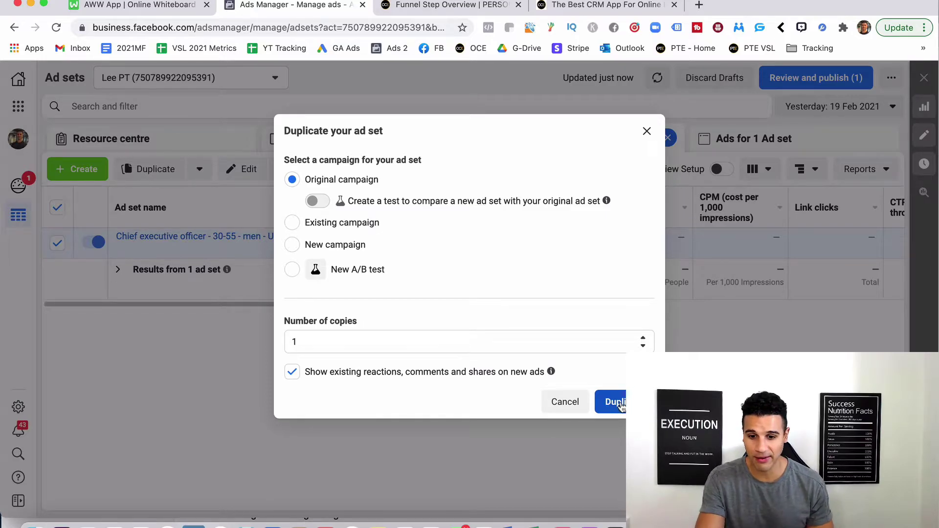
click(615, 405)
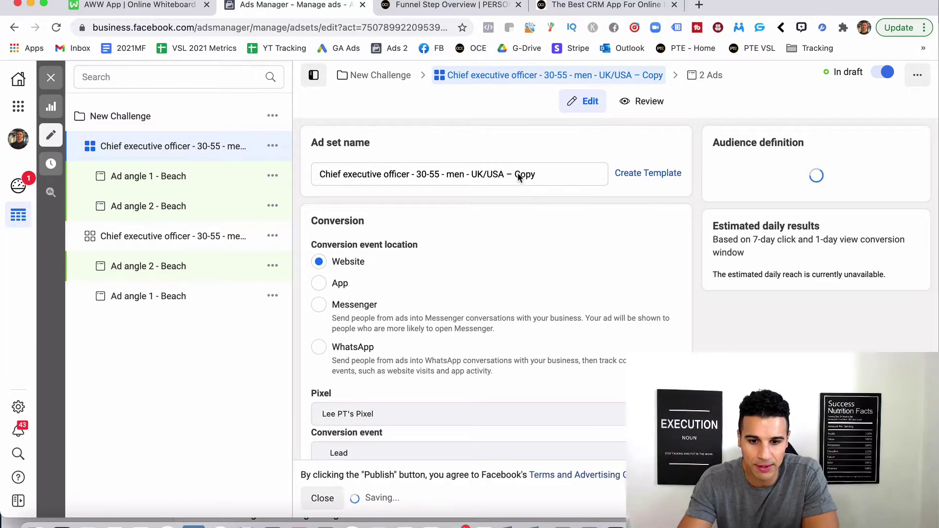
In the copied ad set's detailed targeting, replace the Chief executive officer interest with the job title Founder, Director, CEO
scroll(400, 255, down, 10)
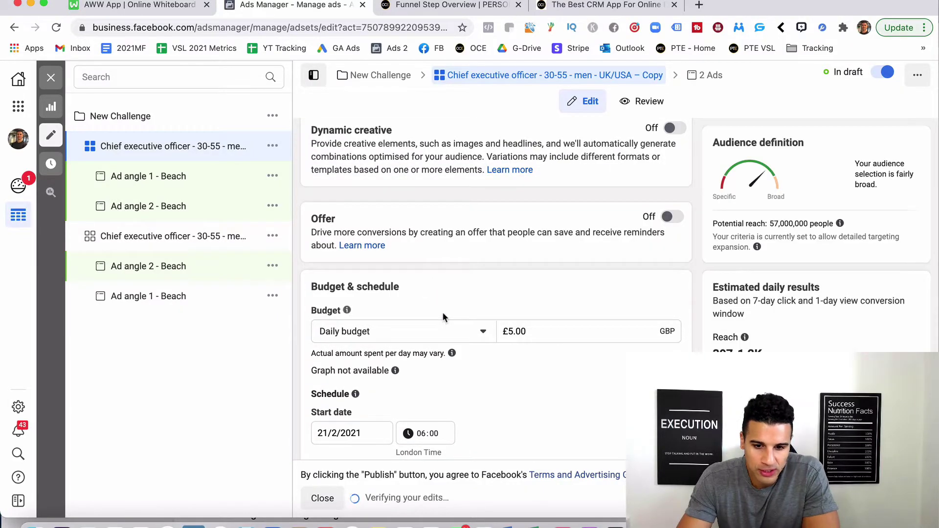
scroll(442, 317, down, 8)
scroll(442, 317, down, 3)
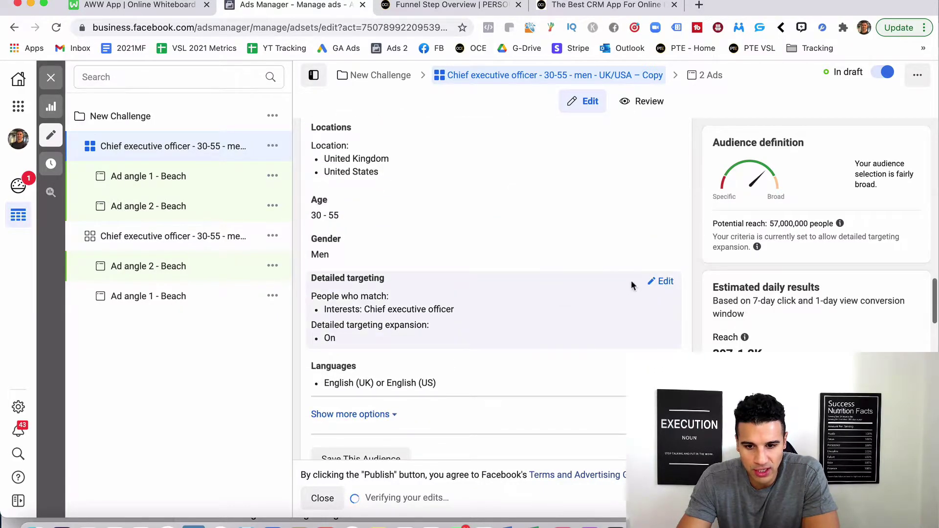
drag(335, 338, 314, 325)
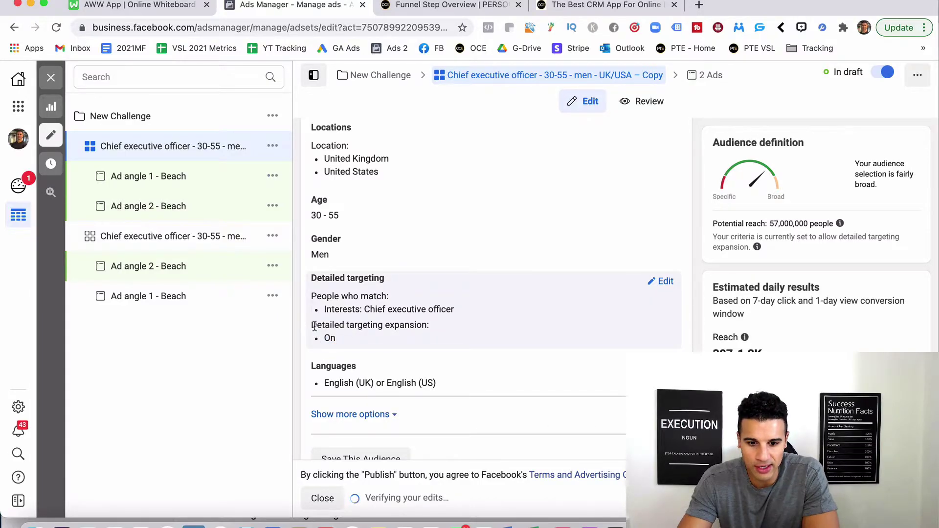
click(668, 287)
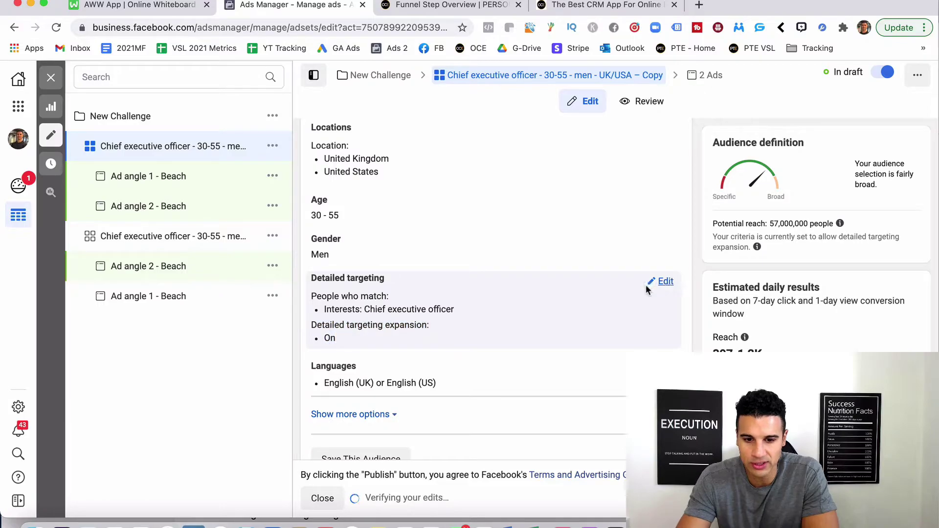
scroll(583, 305, down, 2)
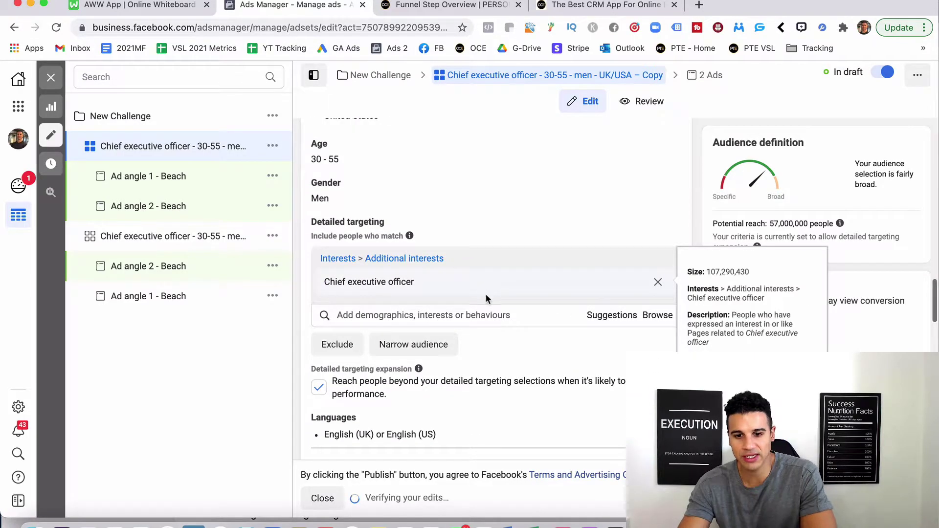
click(566, 315)
scroll(531, 316, down, 1)
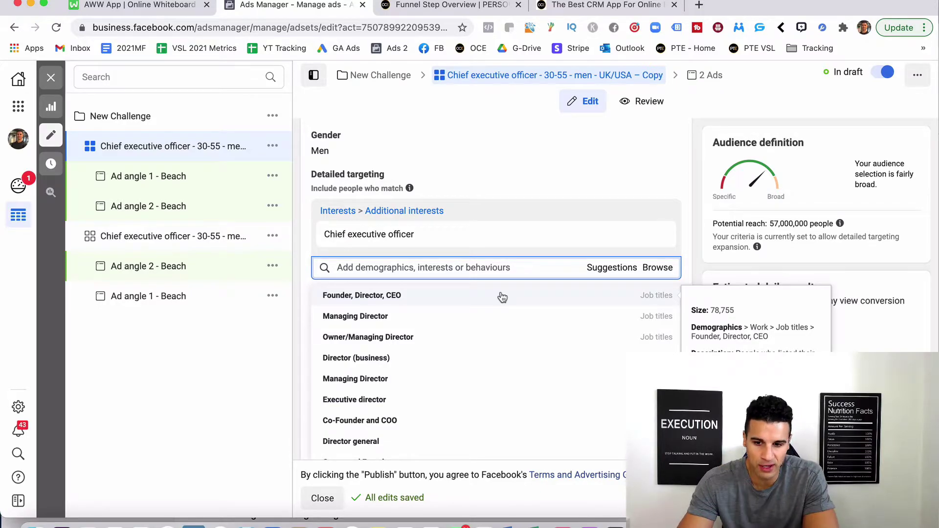
click(569, 304)
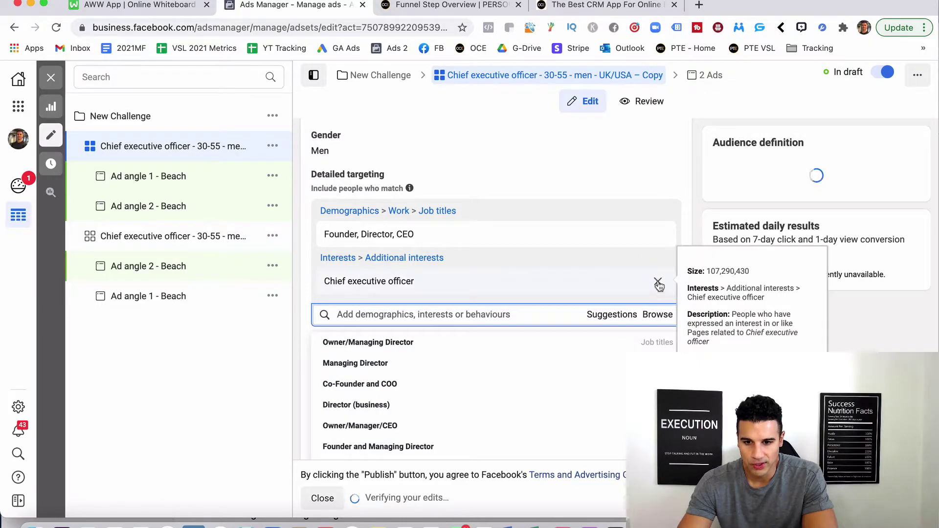
click(658, 282)
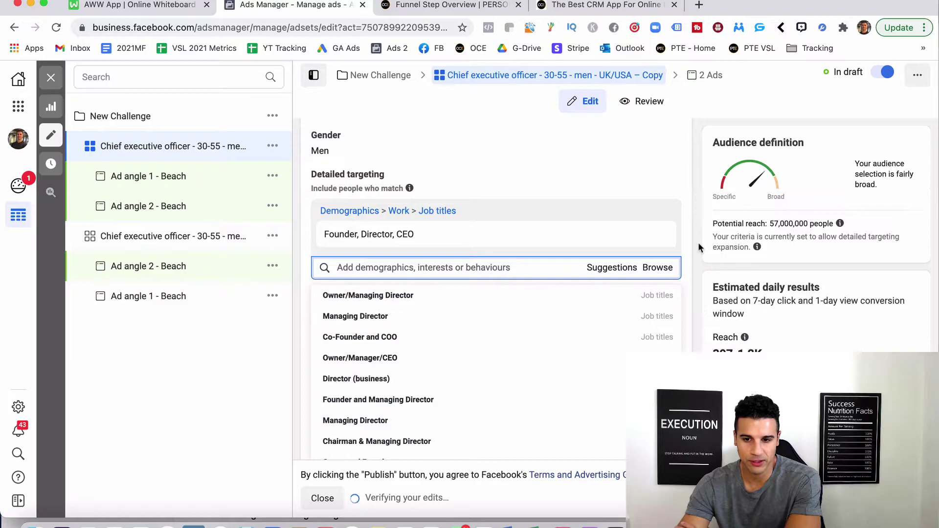
Turn off detailed targeting expansion for the copied ad set
mouse_move(671, 235)
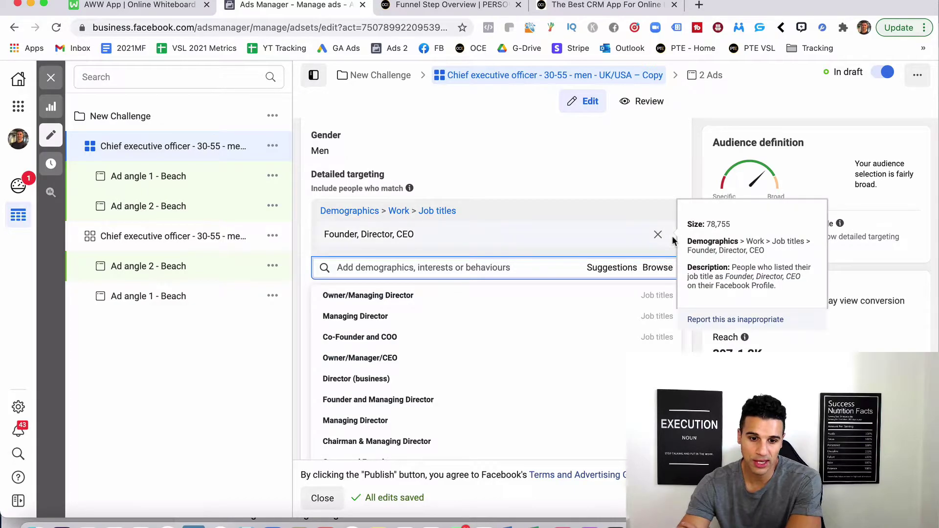
click(688, 152)
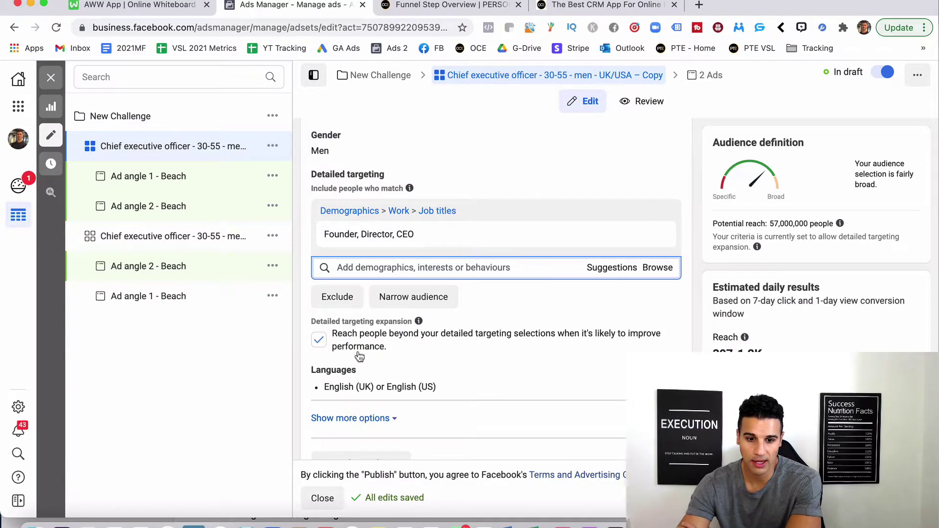
click(319, 340)
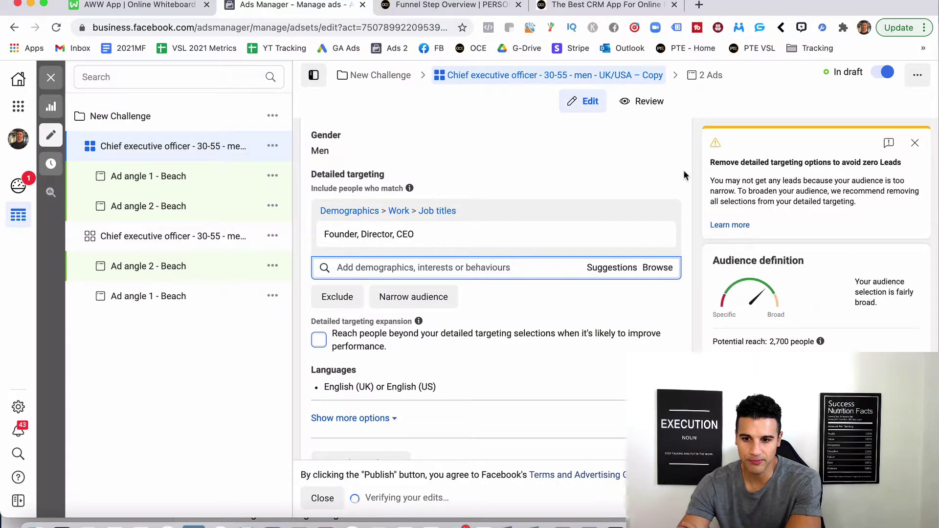
In the copied ad set's detailed targeting, add the suggested behaviour Small business owners and remove the job title Founder, Director, CEO
click(505, 267)
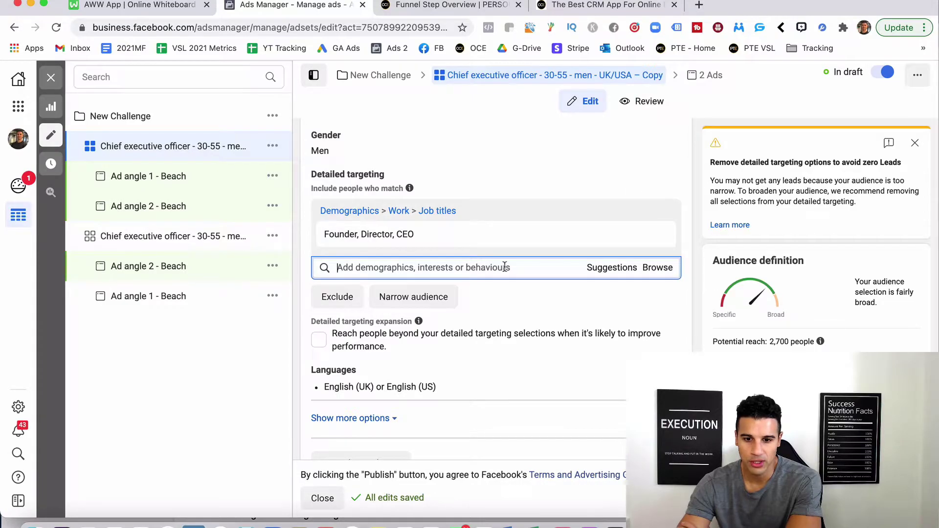
click(605, 274)
scroll(589, 317, down, 5)
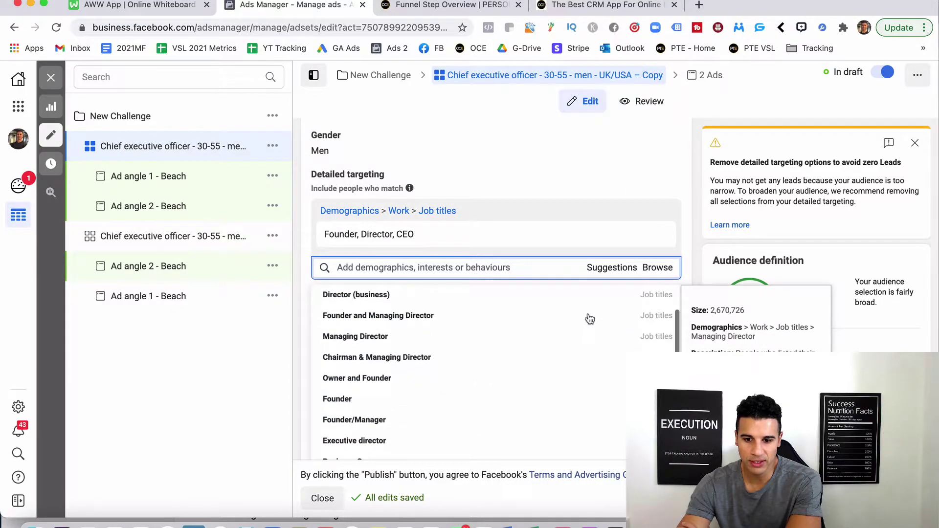
scroll(589, 319, down, 4)
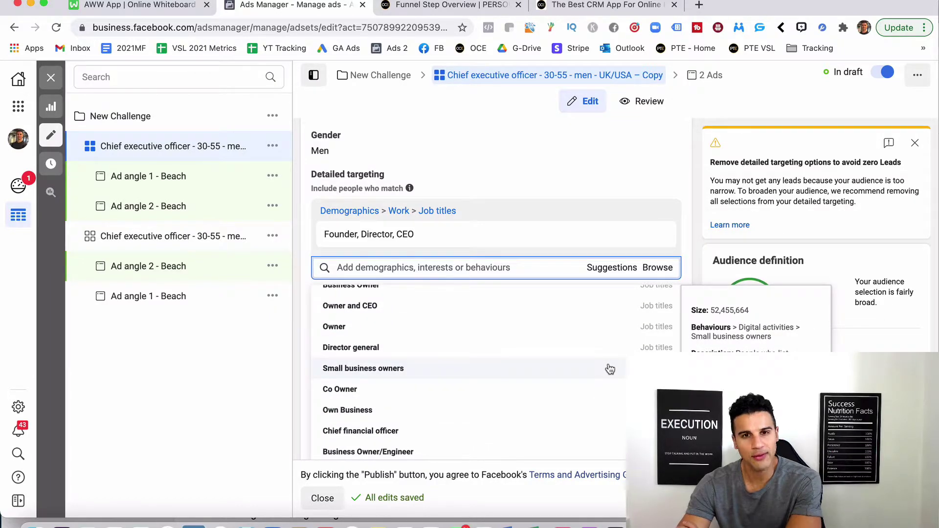
click(610, 369)
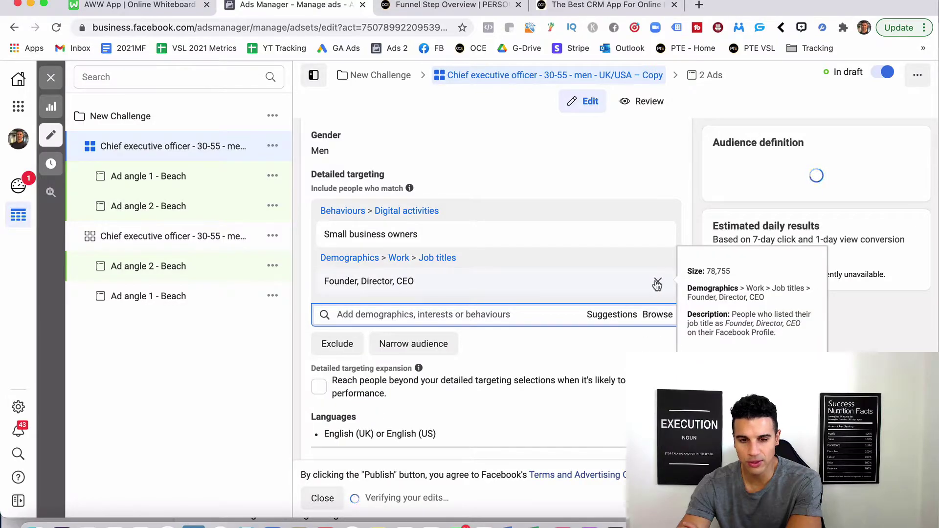
click(657, 284)
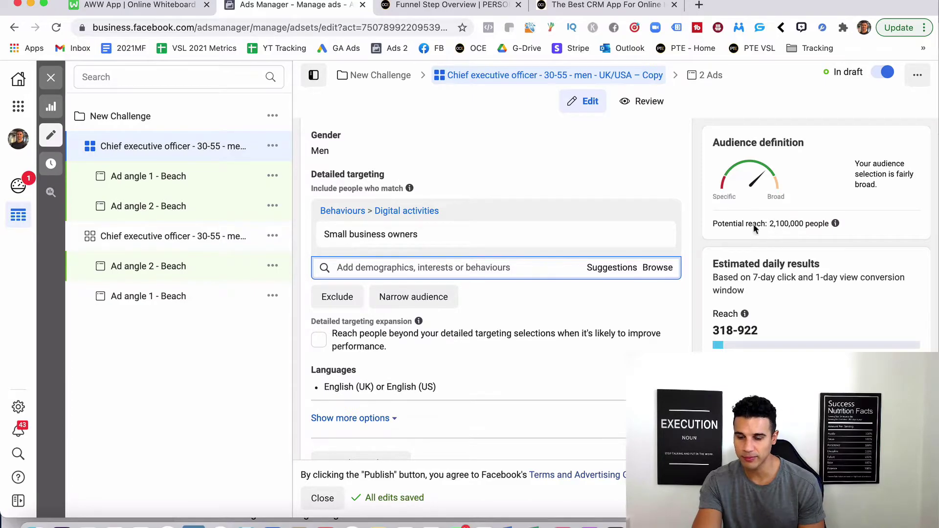
Rename the copied ad set as Small business owners - 30-55 - men - UK/USA, removing the Copy suffix
mouse_move(426, 239)
drag(426, 239, 318, 234)
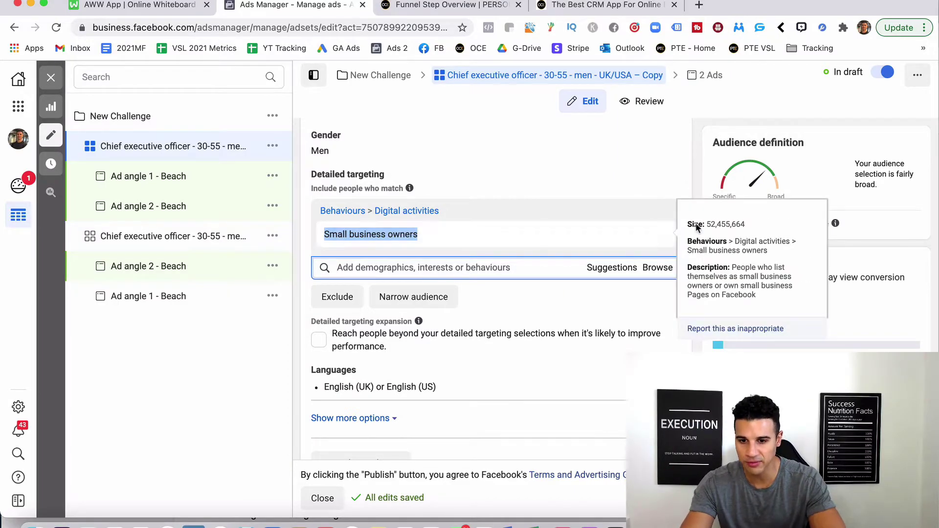
scroll(697, 197, up, 2)
scroll(697, 197, up, 10)
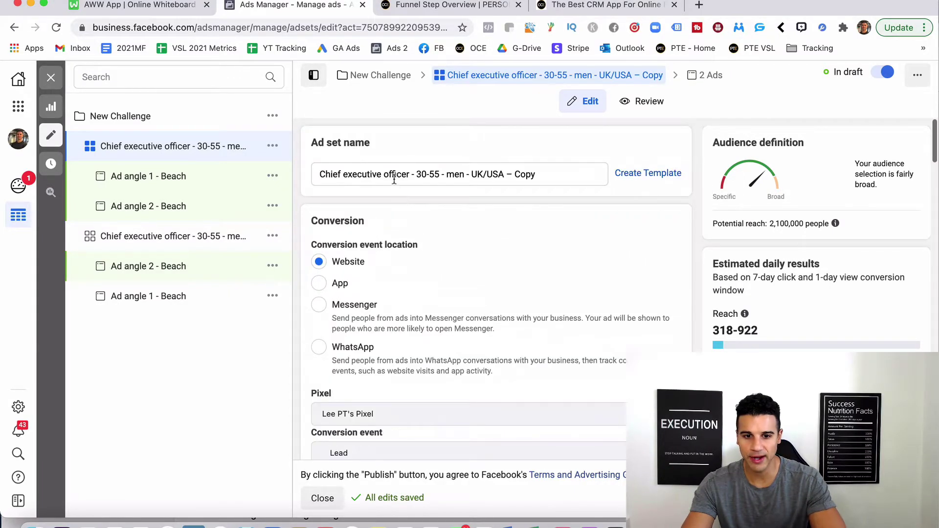
drag(410, 175, 318, 176)
text(Small business owners)
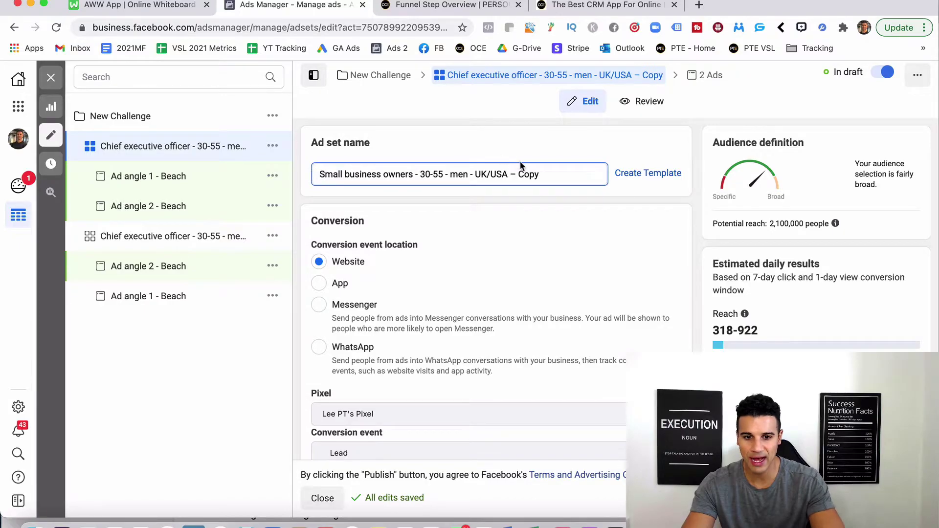
drag(542, 175, 511, 175)
key(BackSpace)
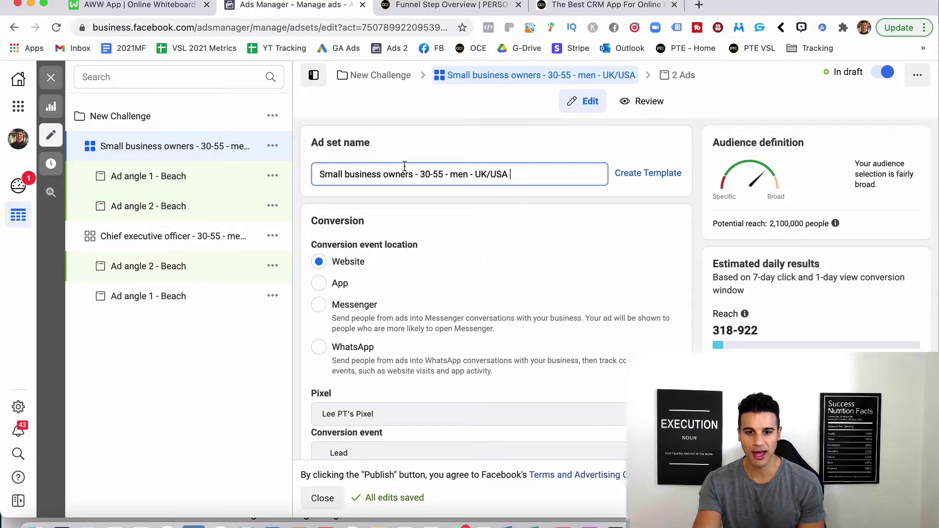
Review the Small business owners ad set's remaining settings through its placements, and close the ad set editor
scroll(589, 371, down, 15)
scroll(588, 371, down, 5)
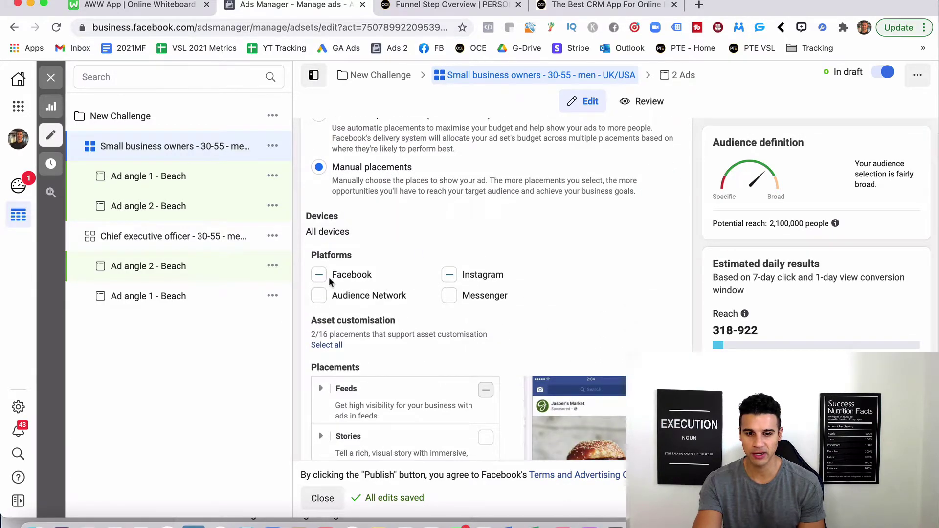
scroll(463, 291, down, 1)
scroll(493, 330, down, 10)
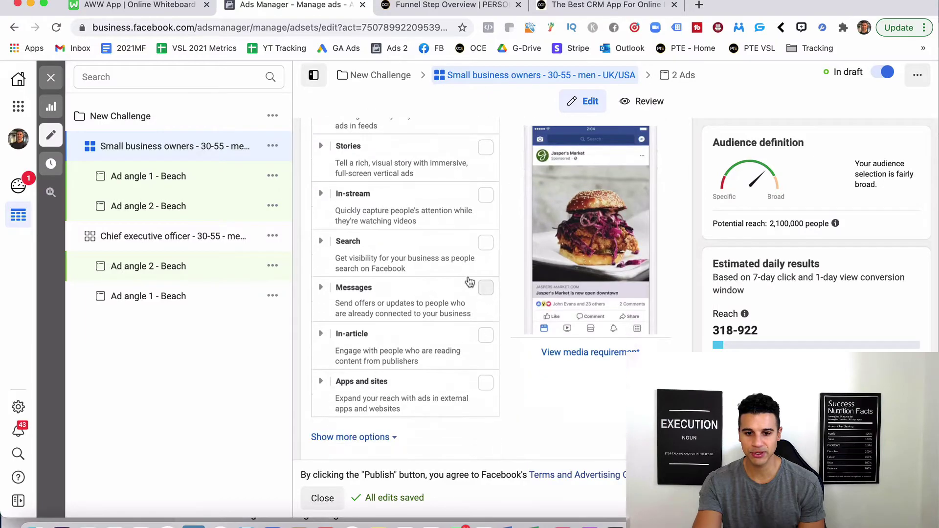
click(51, 78)
click(497, 309)
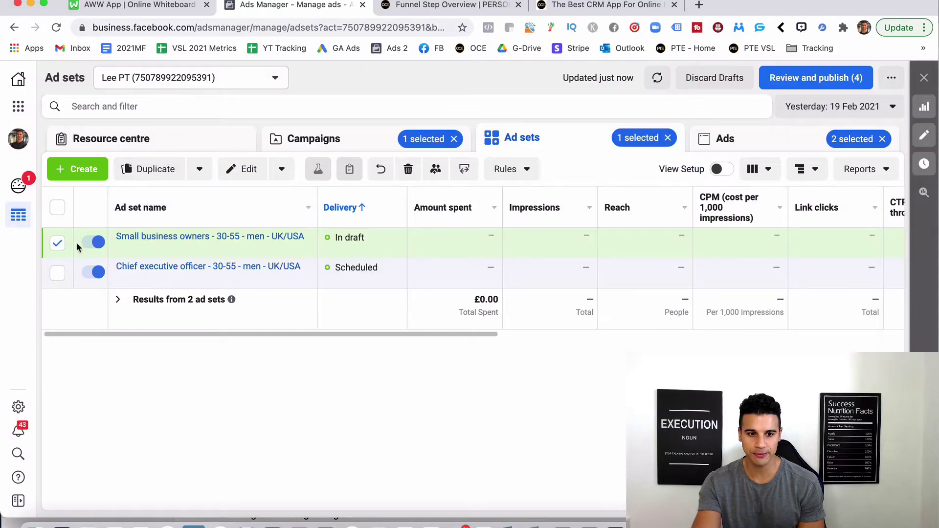
Check the ads inside the Small business owners ad set, and those inside the Chief executive officer ad set
mouse_move(61, 243)
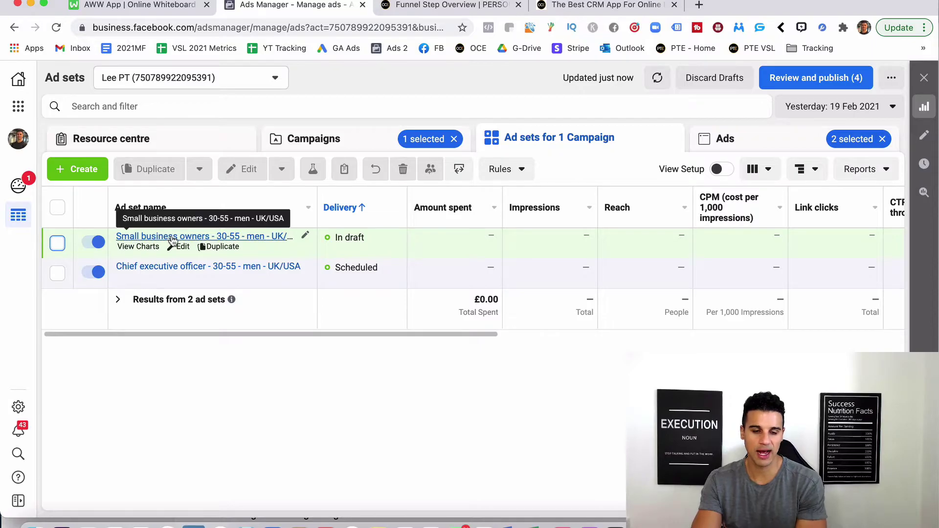
click(171, 238)
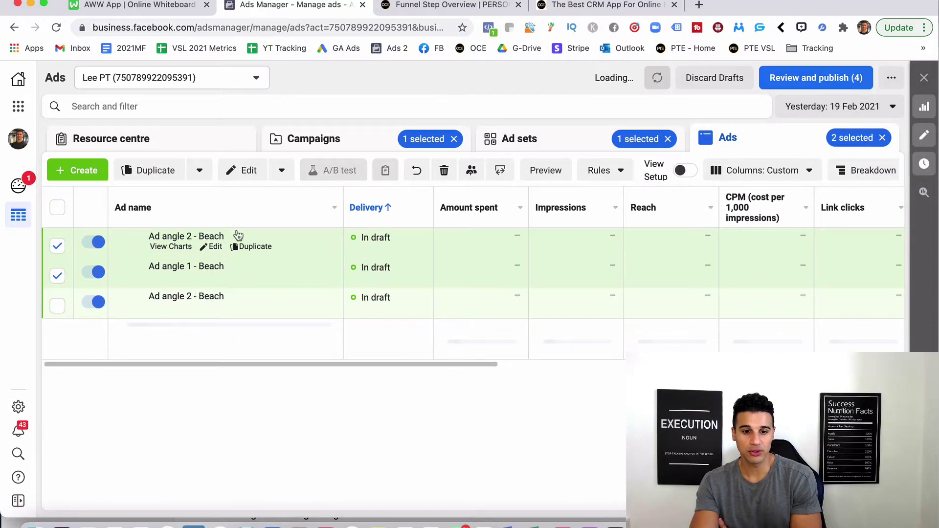
click(533, 141)
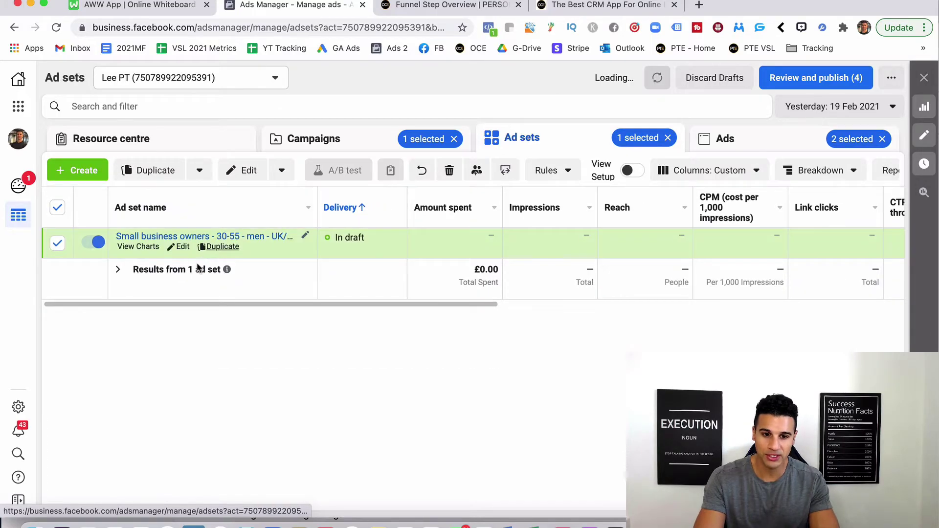
click(56, 243)
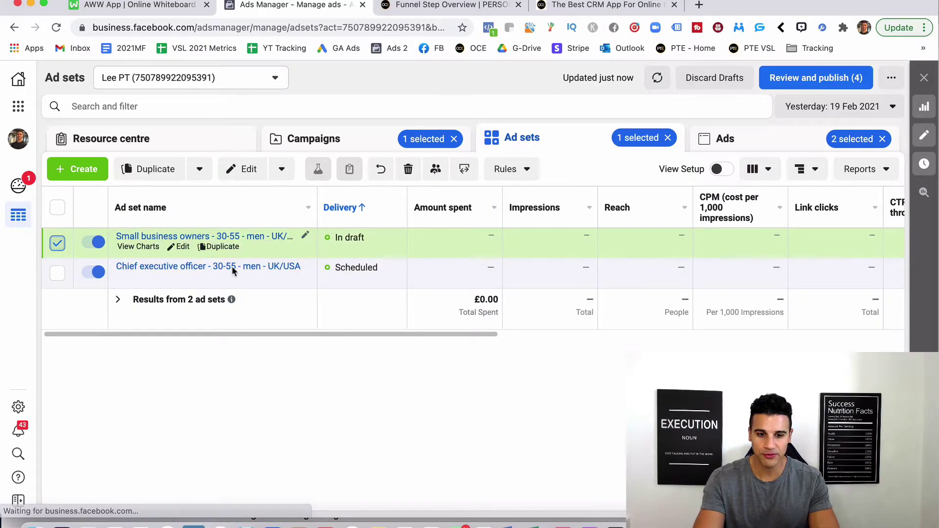
click(244, 273)
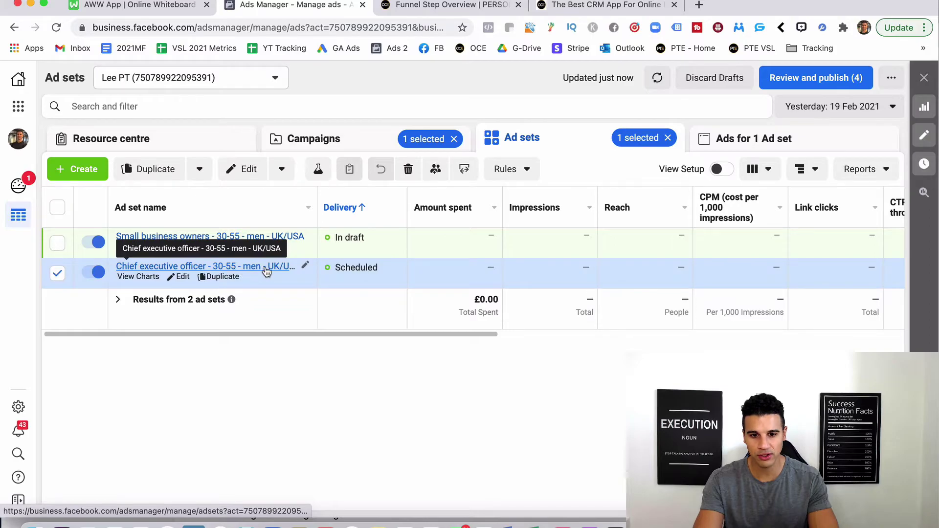
click(149, 264)
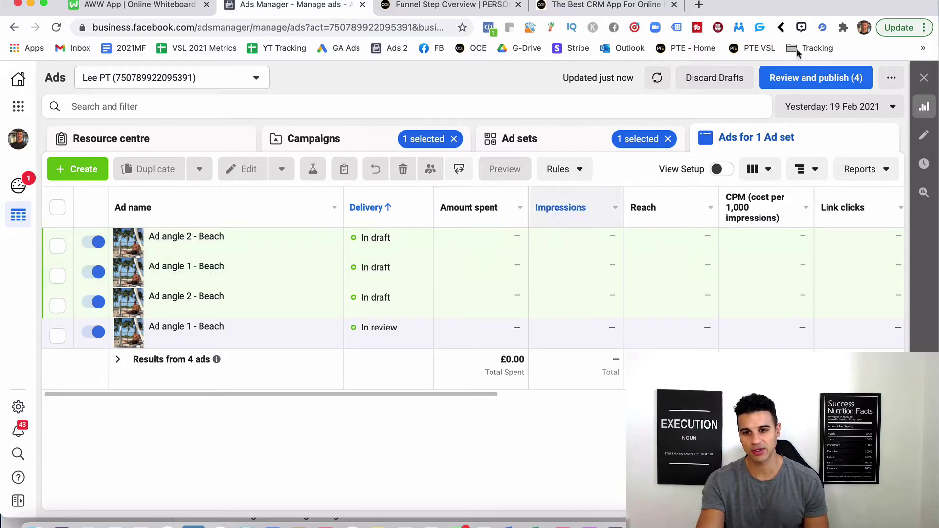
Publish the drafted Small business owners ad set with all draft ads, and return to the ad sets list with nothing selected
click(787, 80)
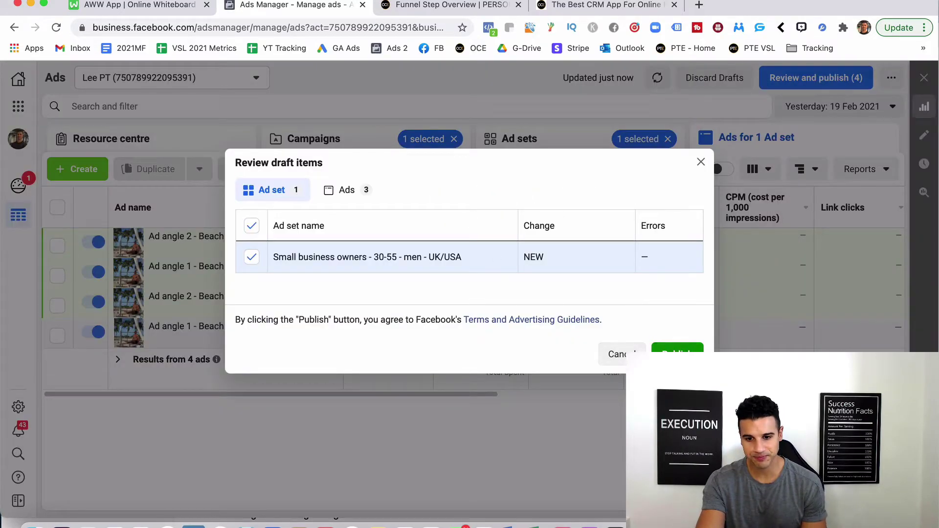
click(676, 351)
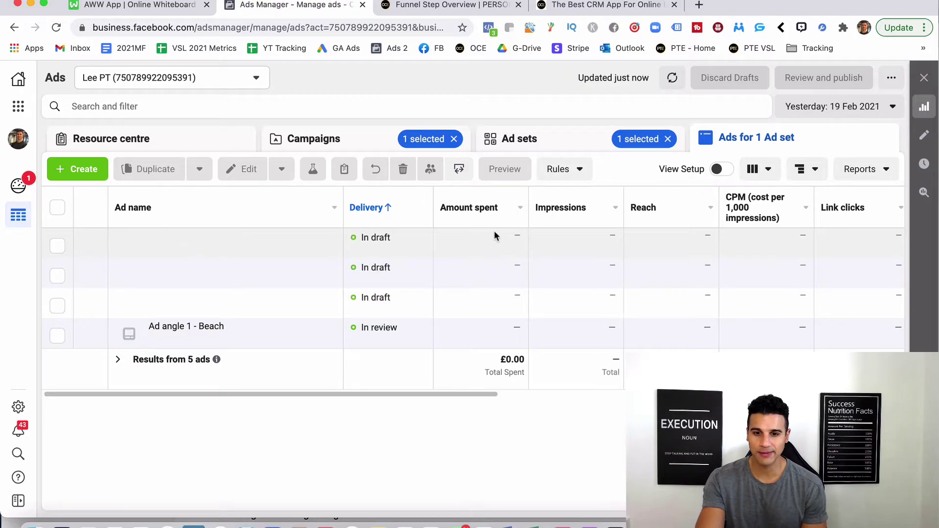
click(529, 142)
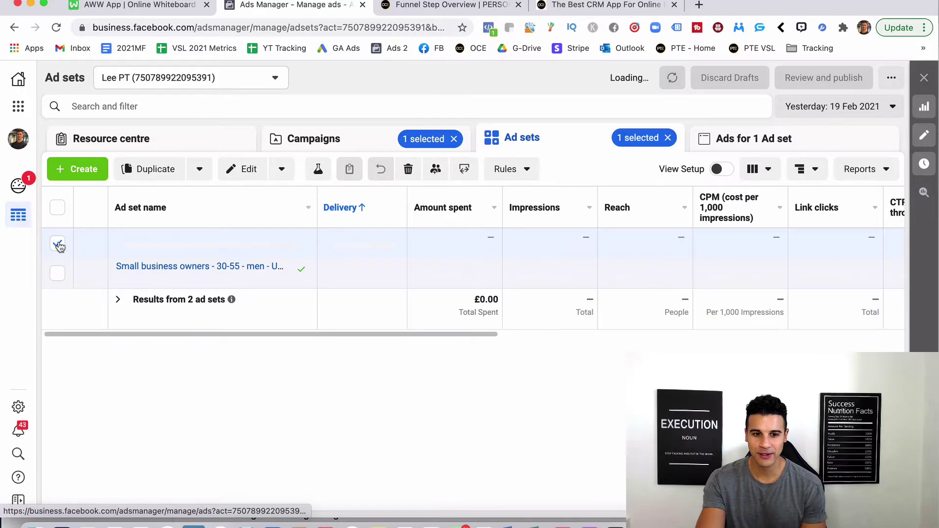
click(57, 244)
Rename the New Challenge campaign as COLD - New Challenge and publish the change
click(327, 143)
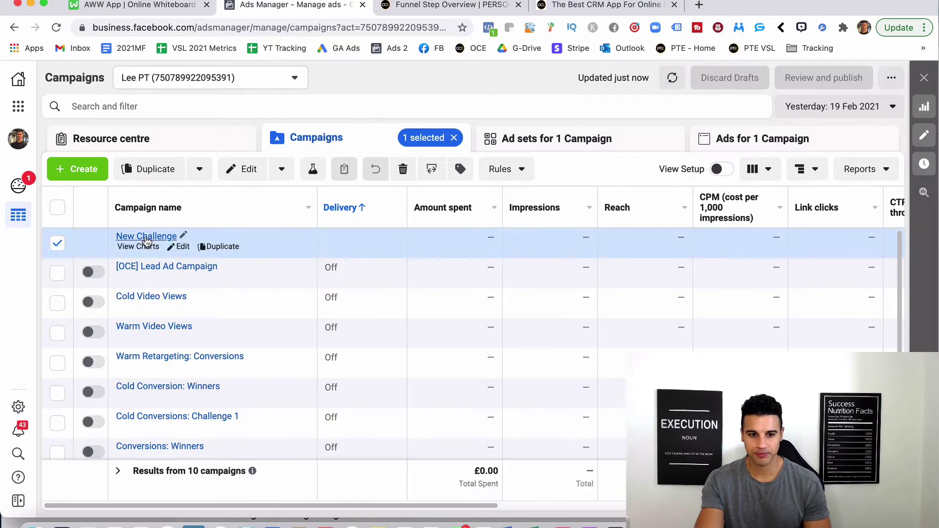
click(184, 237)
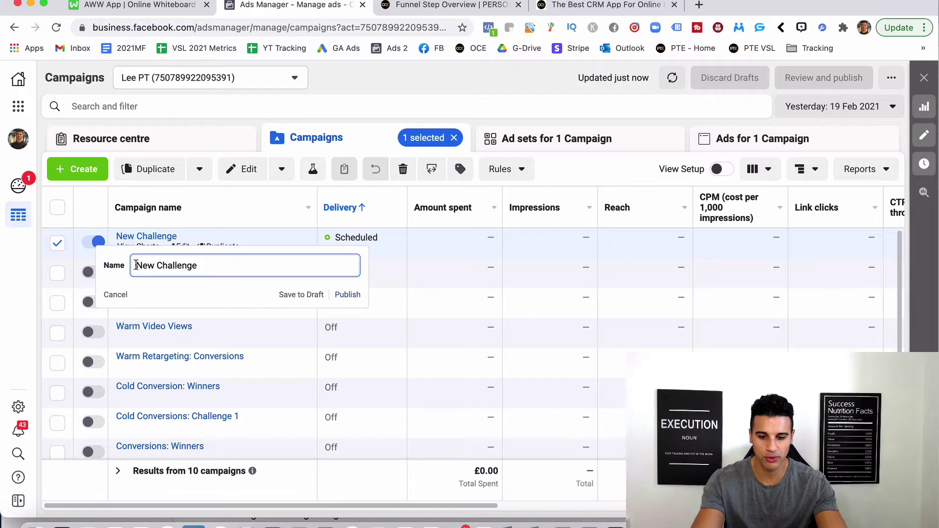
text(COLD -)
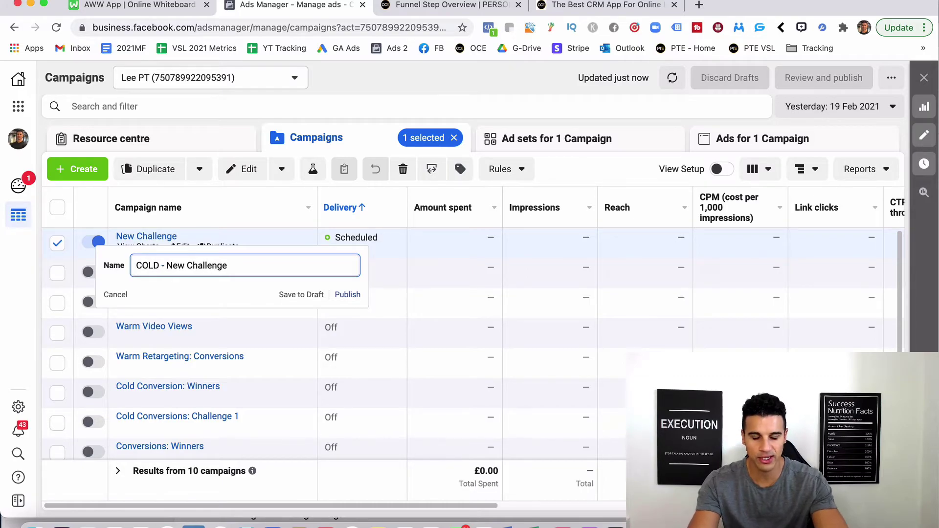
click(348, 294)
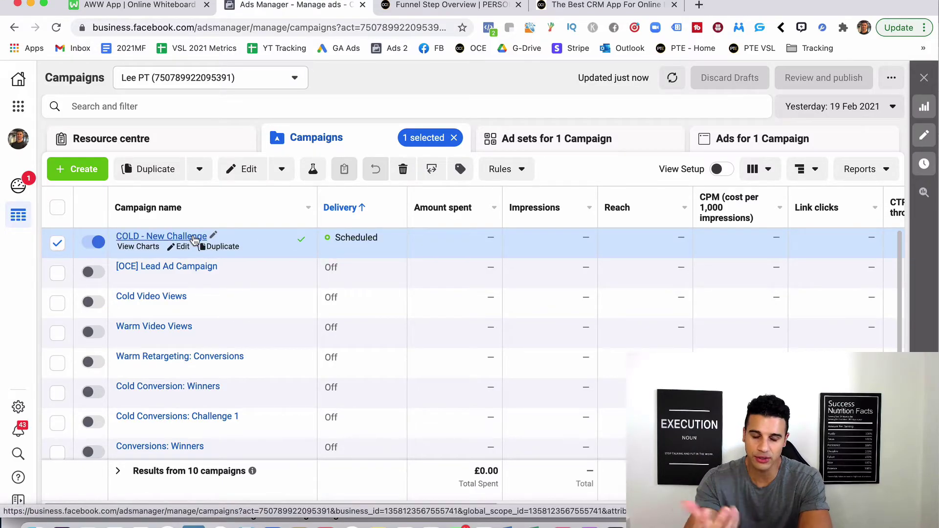
Glance at the campaign's ad sets, rename the campaign as COLD - New Challenge - Conversions and publish the new name
click(193, 238)
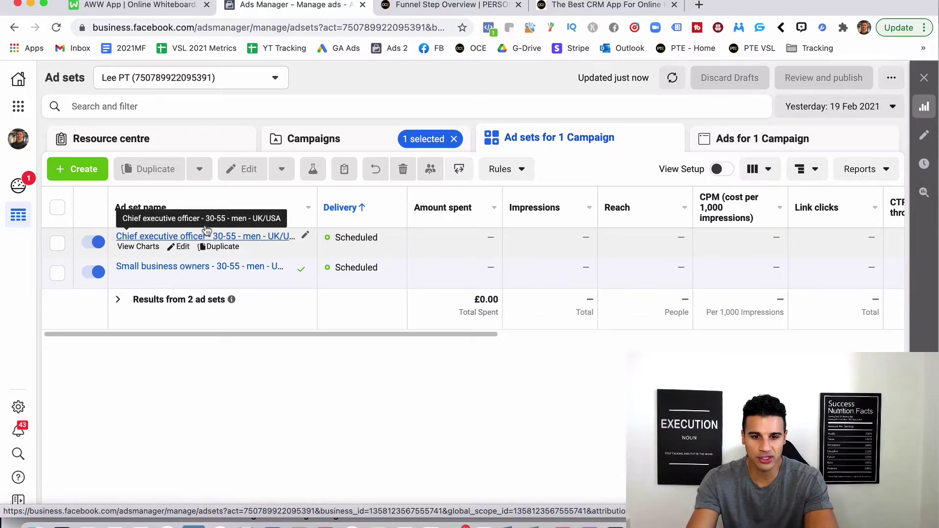
click(356, 138)
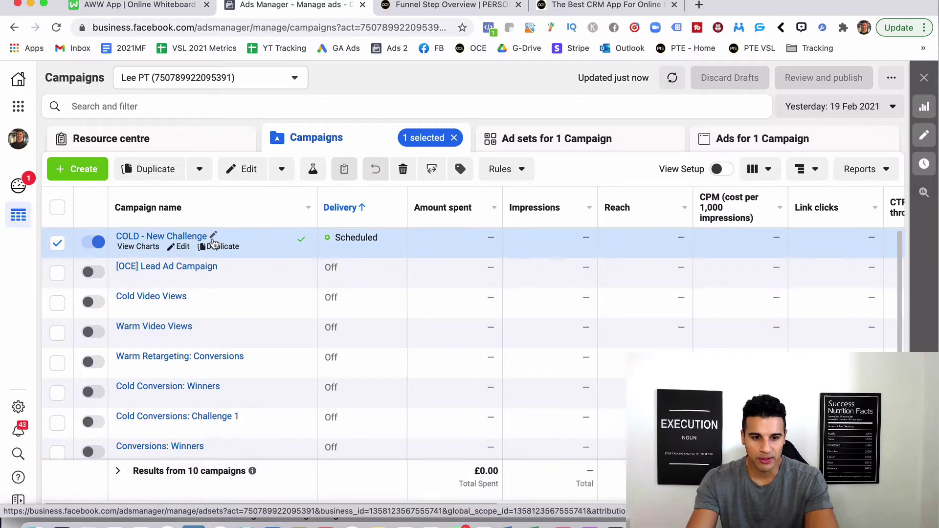
click(214, 237)
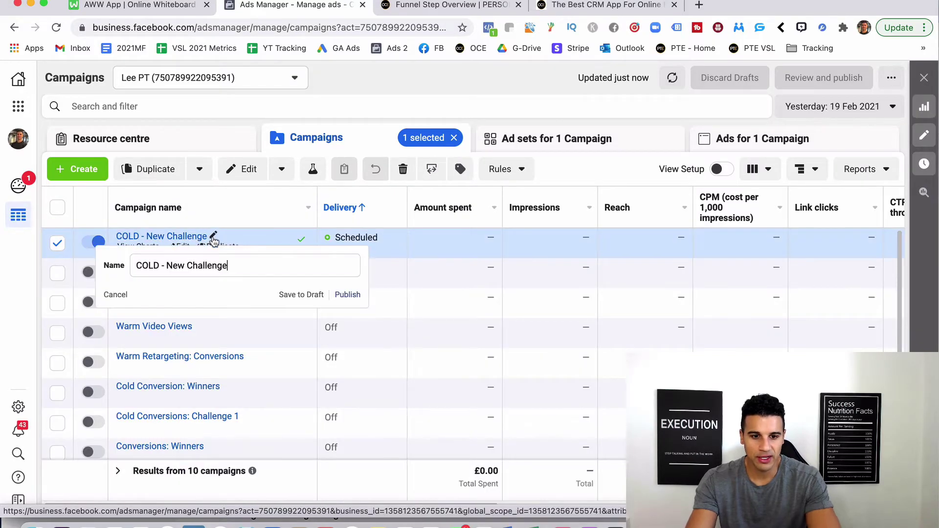
text(- Conversions)
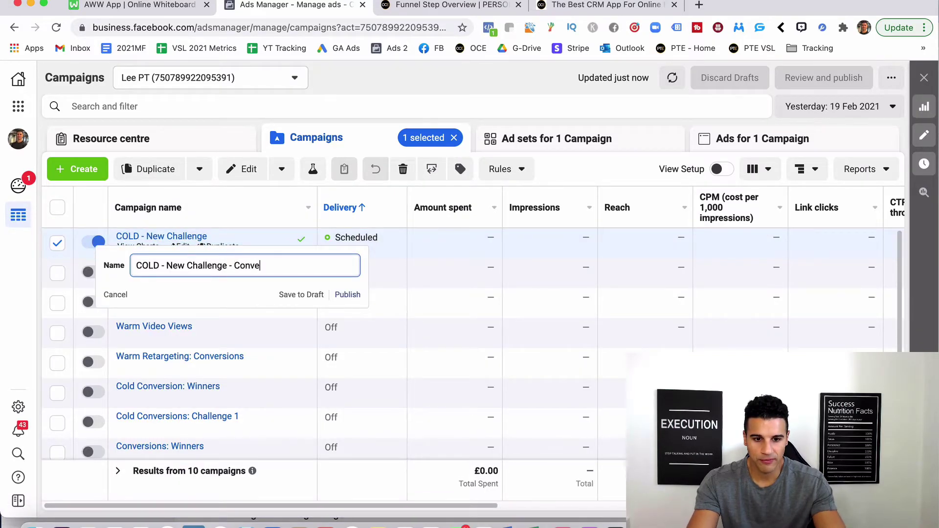
click(356, 295)
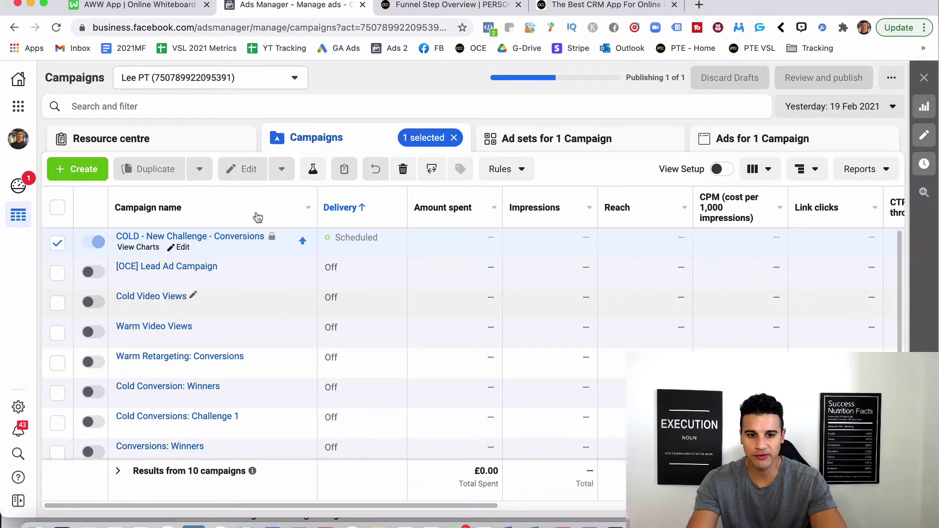
Open the Small business owners ad set's ads in the renamed campaign, reload the page to check them, and return to the ad sets
click(239, 238)
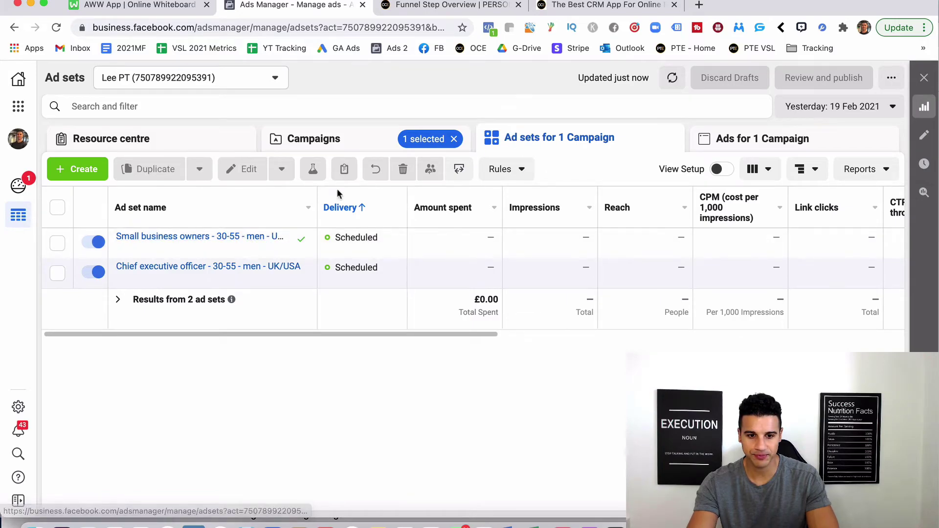
click(232, 240)
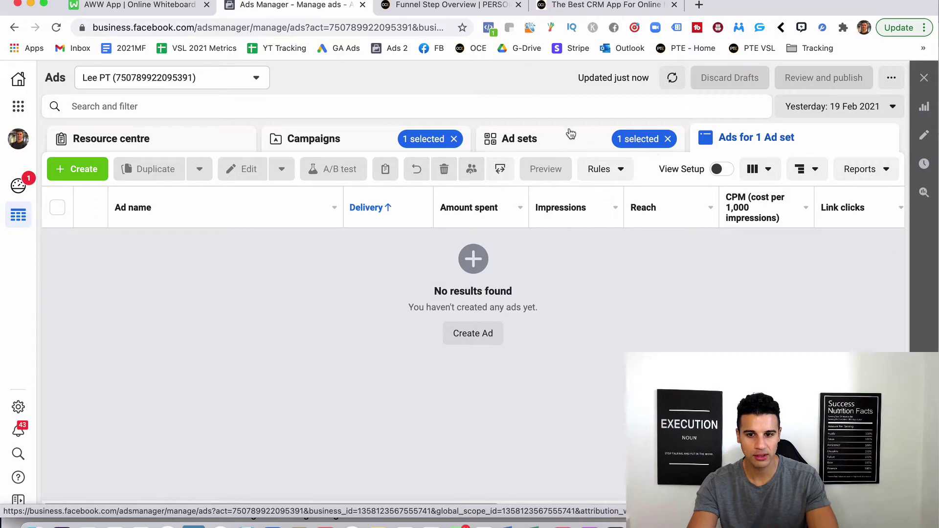
click(56, 28)
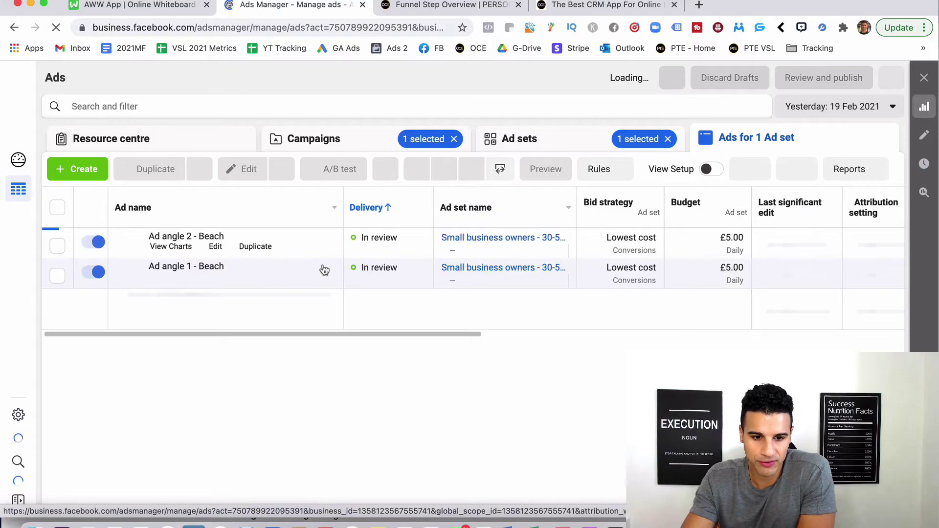
click(576, 142)
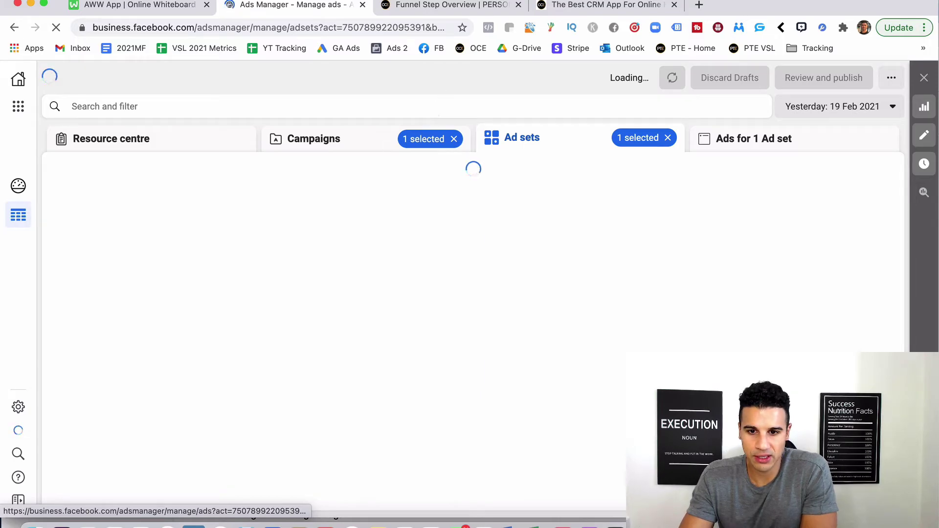
Check the ads in the Chief executive officer ad set, return to the ad sets list and clear the selection
click(553, 1)
click(565, 26)
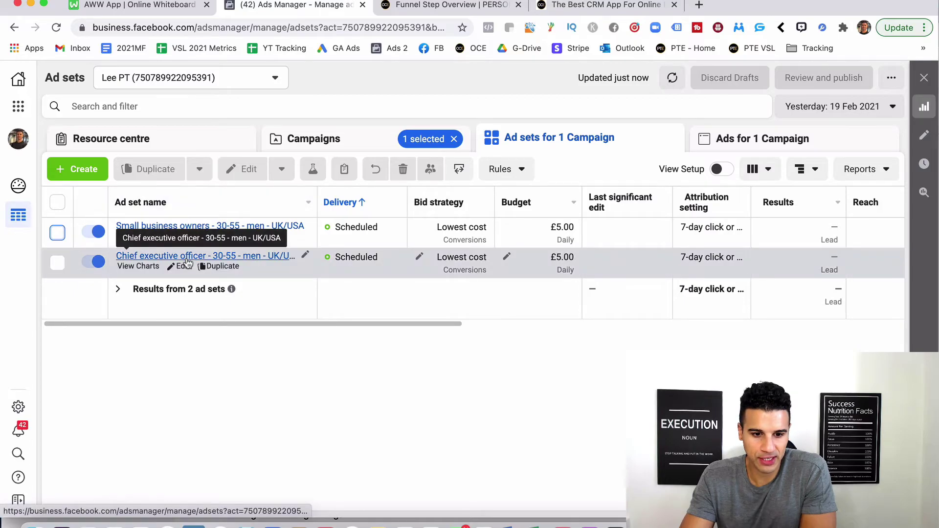
click(372, 252)
click(690, 136)
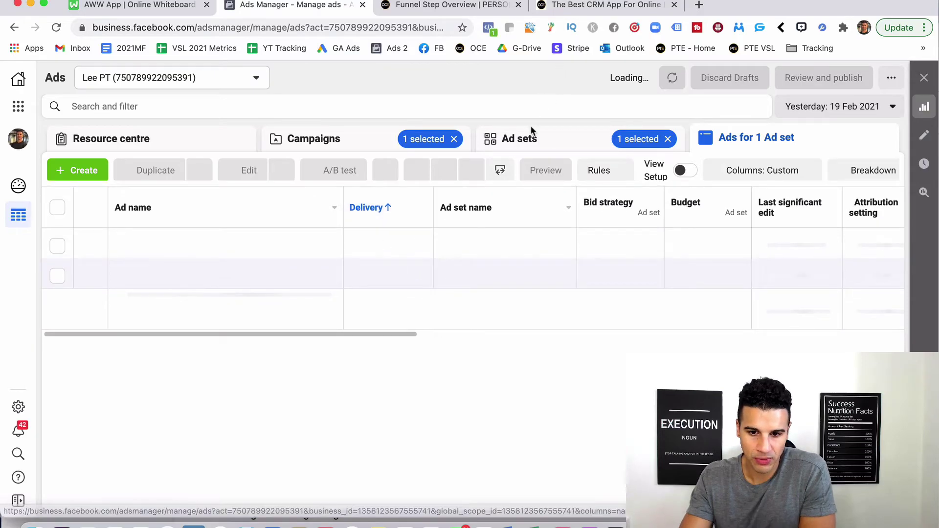
click(529, 139)
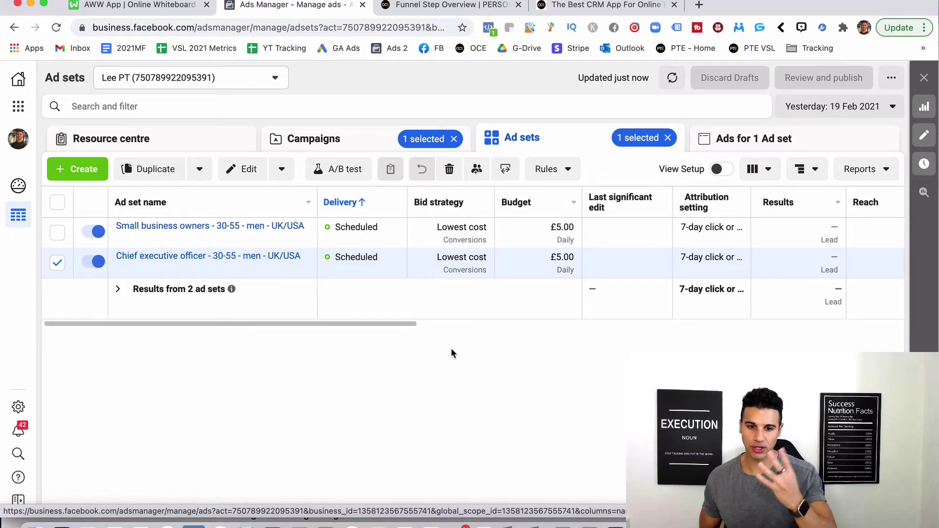
mouse_move(123, 248)
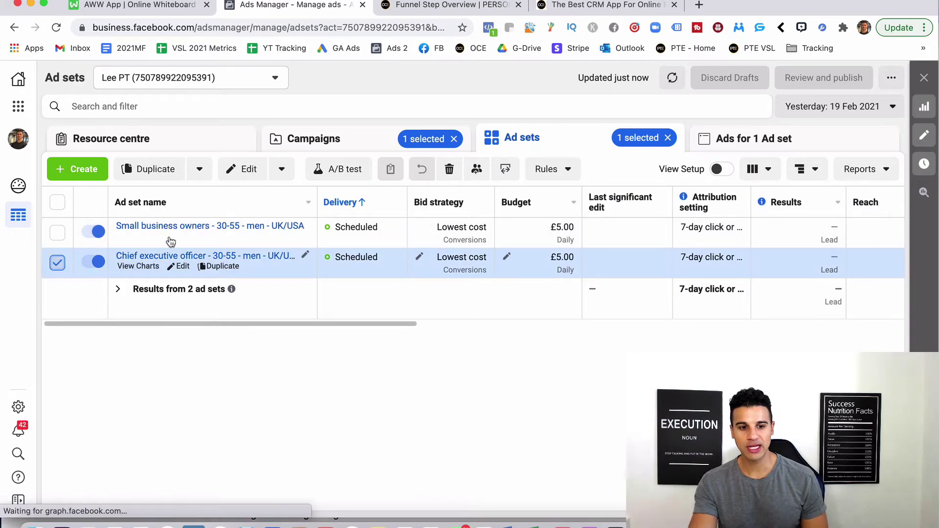
click(221, 274)
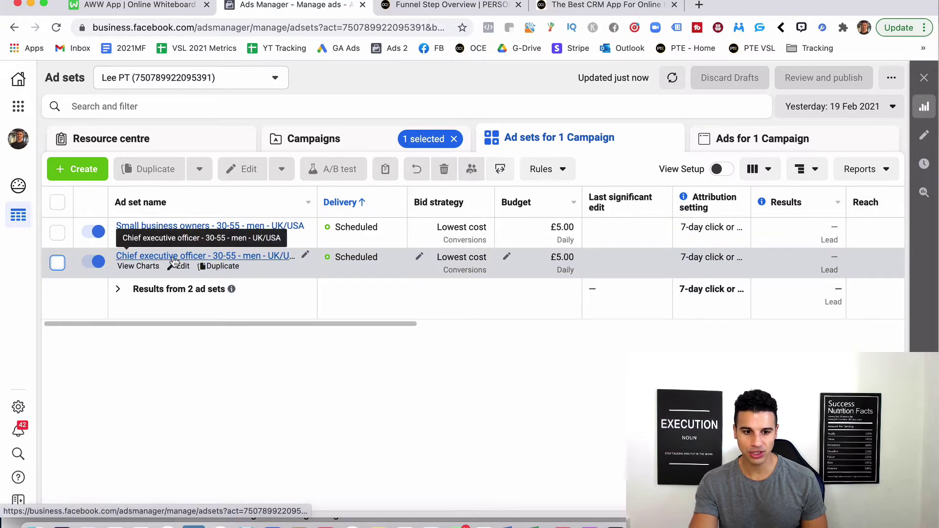